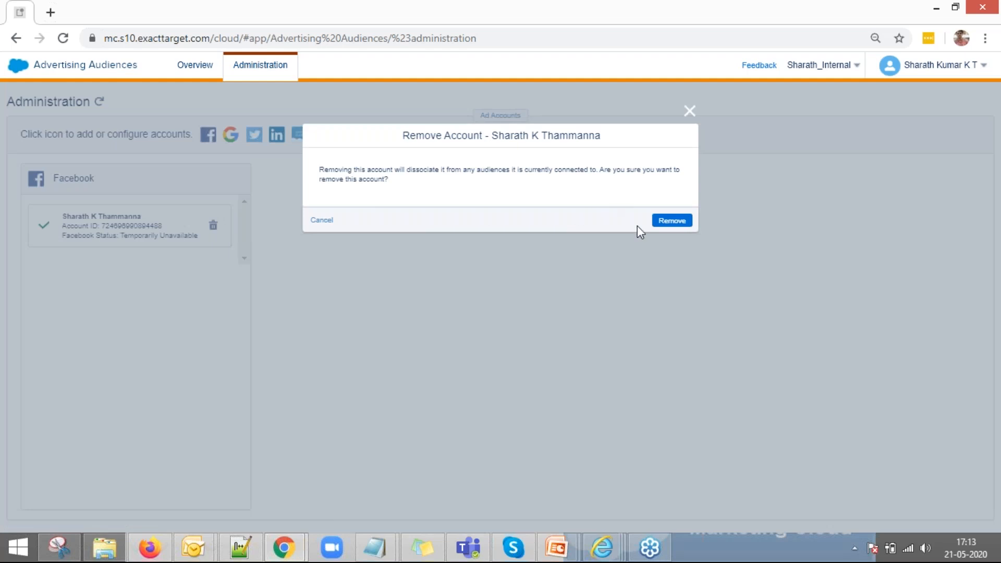
Step: Remove the connected Facebook ad account, confirming through the Facebook login and closing the connect dialog
{"action": "left_click", "coordinate": [672, 220]}
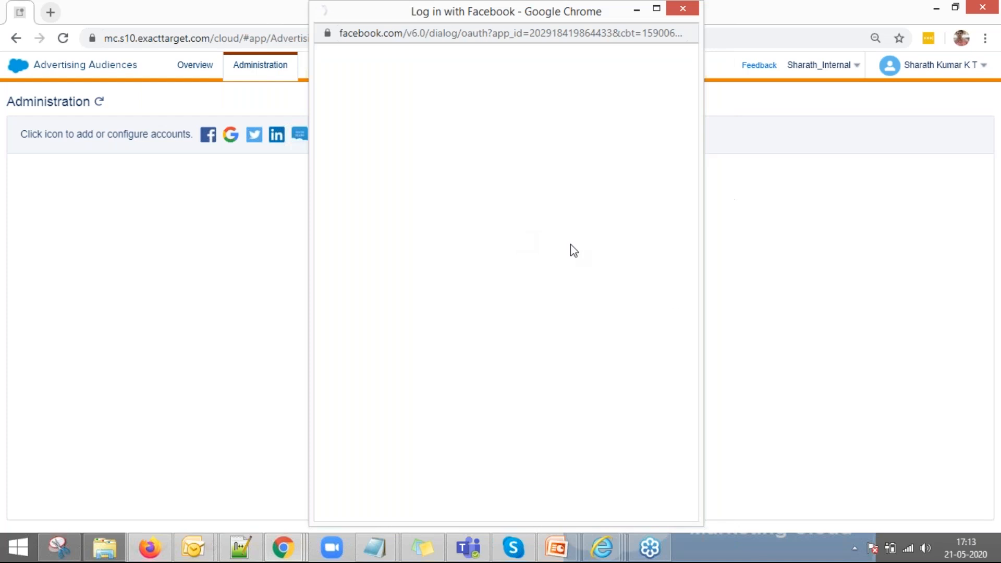
{"action": "left_click", "coordinate": [598, 227]}
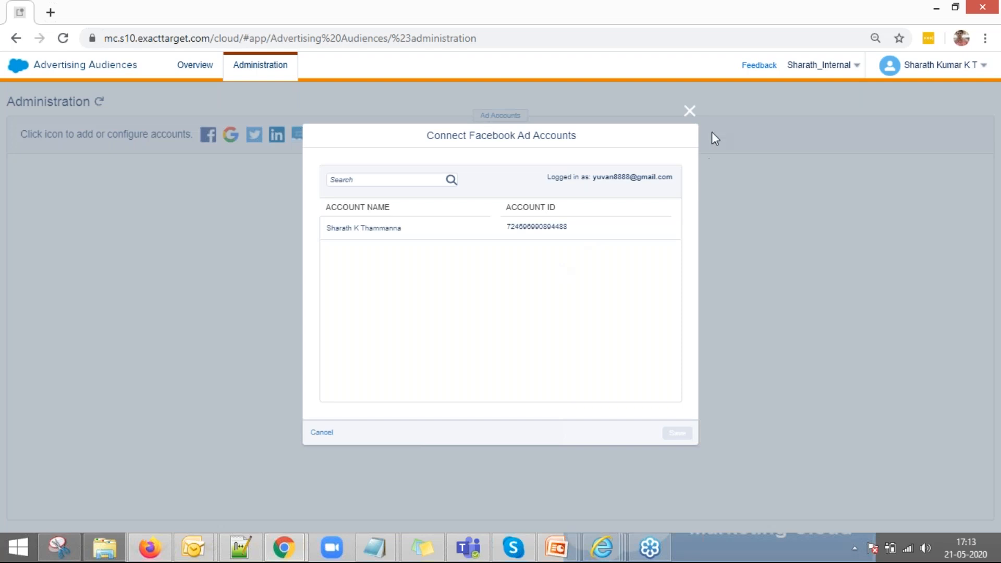
{"action": "key", "text": "Escape"}
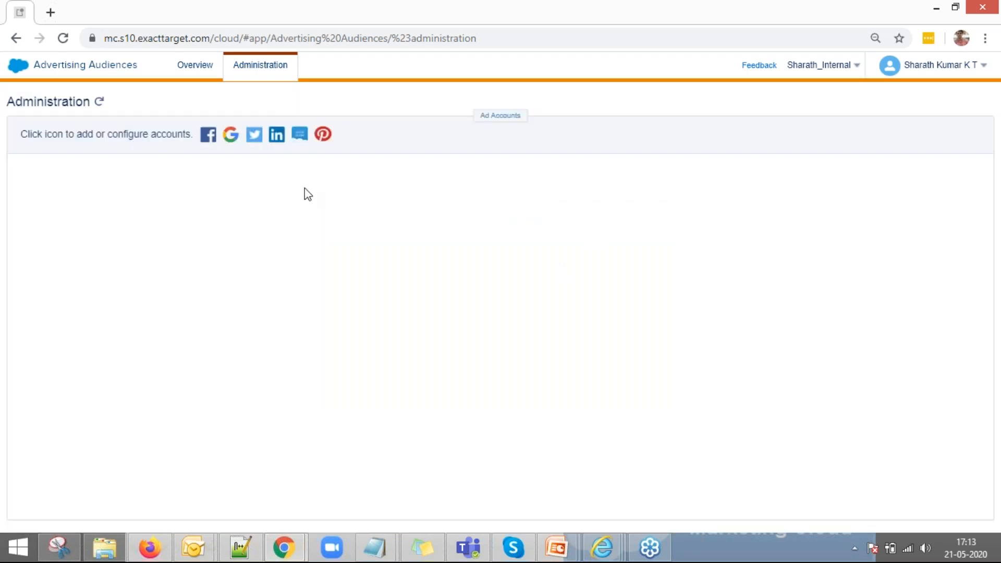
Step: Go from Overview to Manage Contacts > Lists and begin creating a new filtered list
{"action": "left_click", "coordinate": [208, 66]}
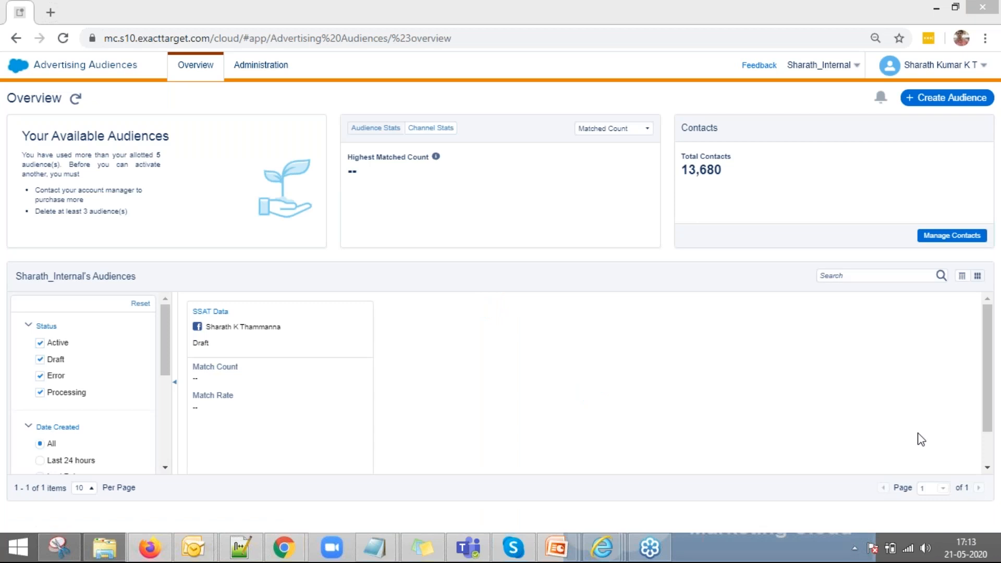
{"action": "left_click", "coordinate": [963, 237]}
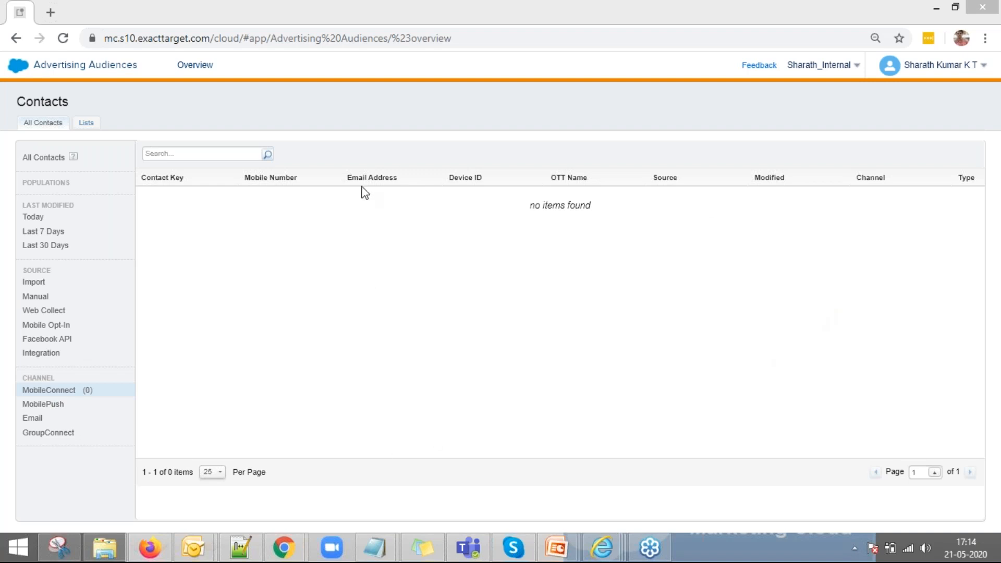
{"action": "left_click", "coordinate": [84, 123]}
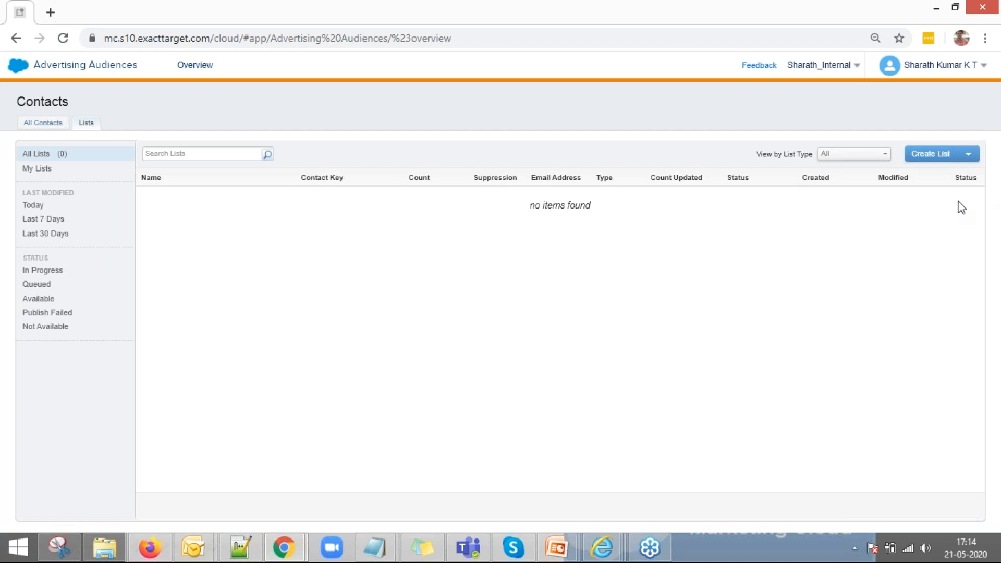
{"action": "left_click", "coordinate": [945, 155]}
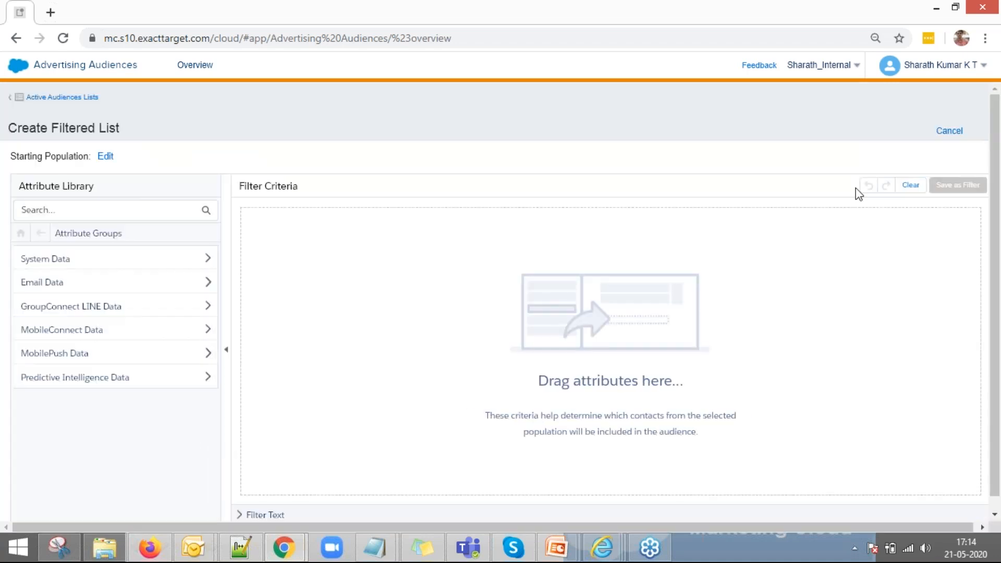
Step: Add a Conversion Score equals 100 criterion from Einstein MC Predictive Scores, then discard it and return to Overview
{"action": "left_click", "coordinate": [164, 386]}
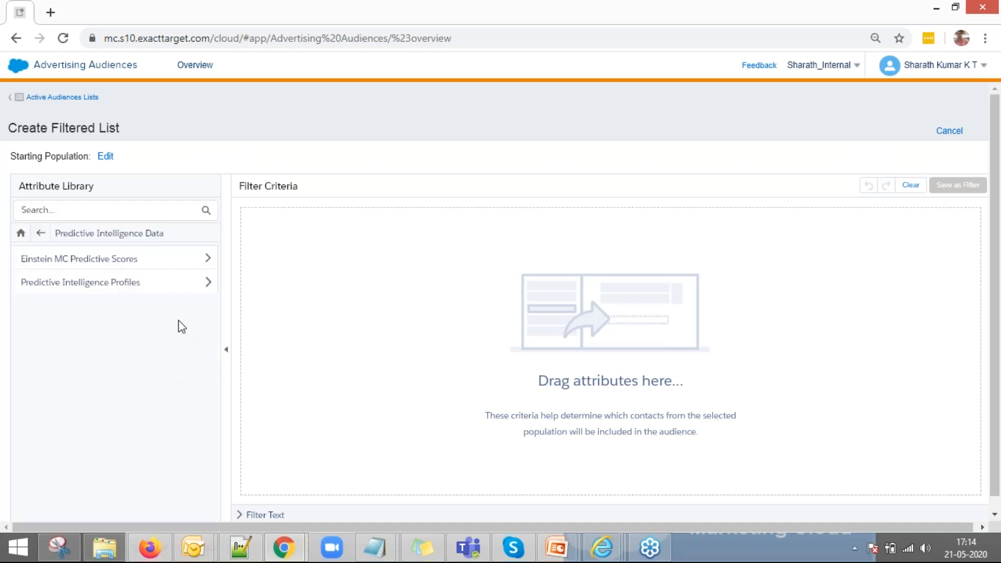
{"action": "left_click", "coordinate": [166, 267]}
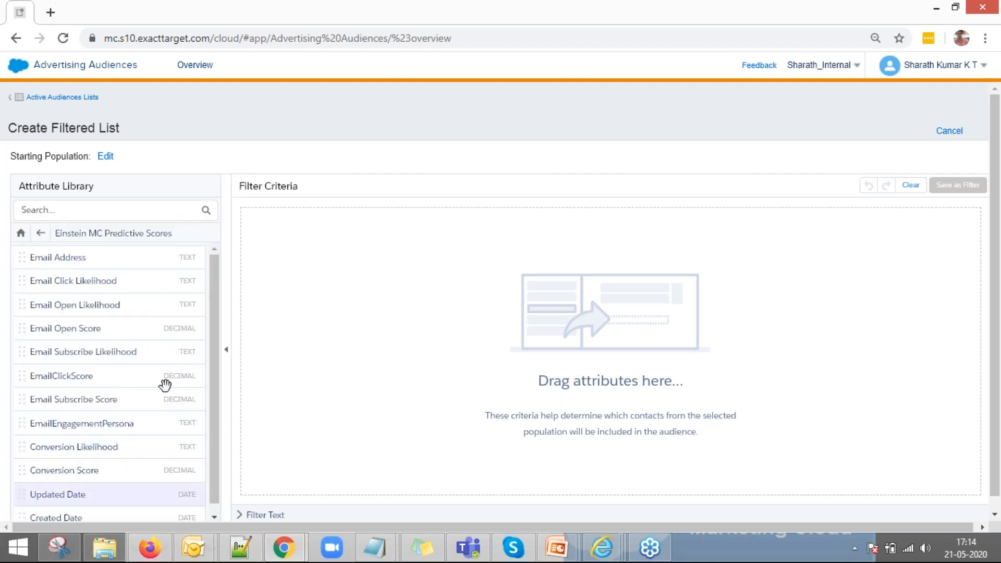
{"action": "left_click_drag", "start_coordinate": [216, 438], "coordinate": [371, 219]}
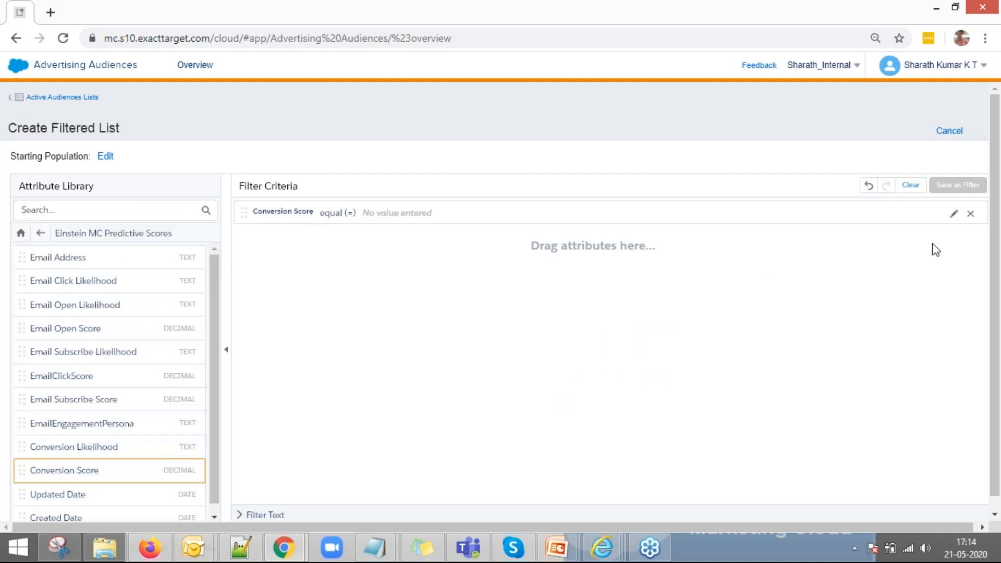
{"action": "left_click", "coordinate": [951, 214]}
{"action": "left_click", "coordinate": [519, 244]}
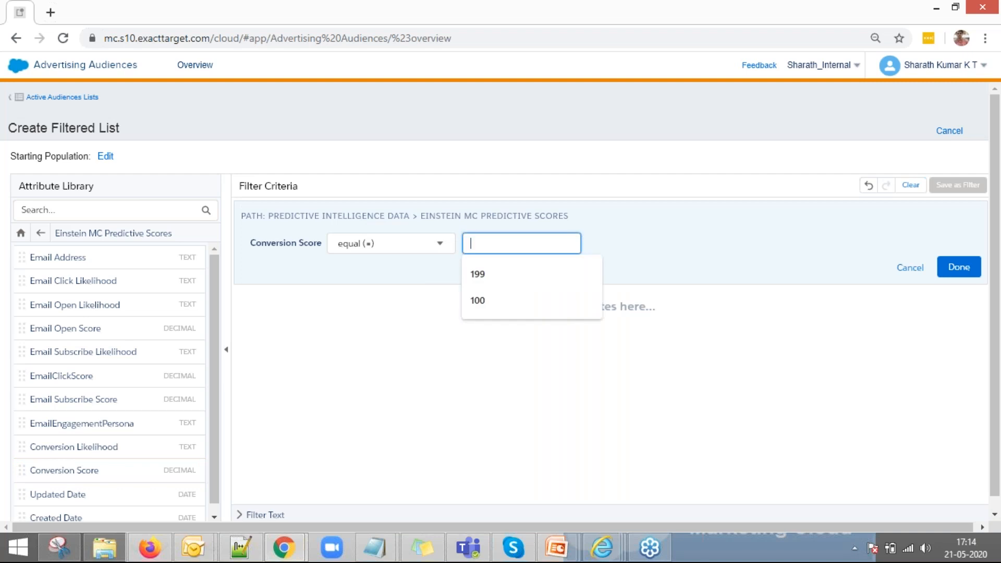
{"action": "type", "text": "100"}
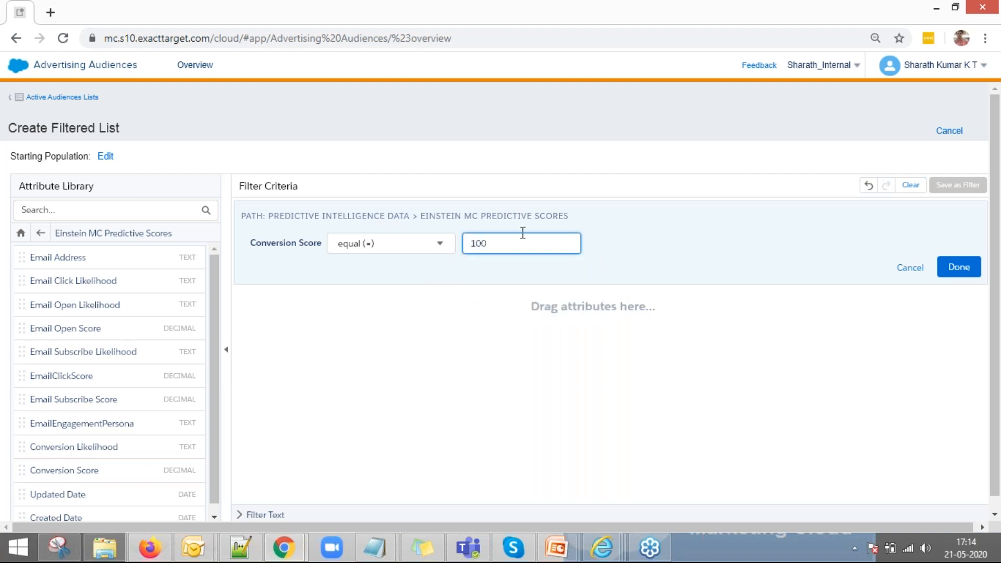
{"action": "left_click", "coordinate": [958, 267]}
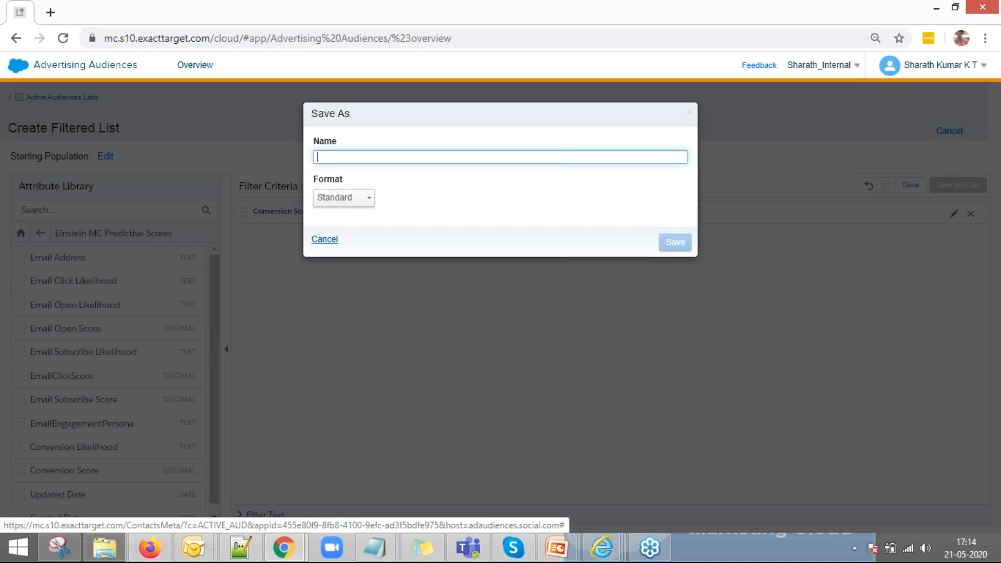
{"action": "left_click", "coordinate": [324, 242]}
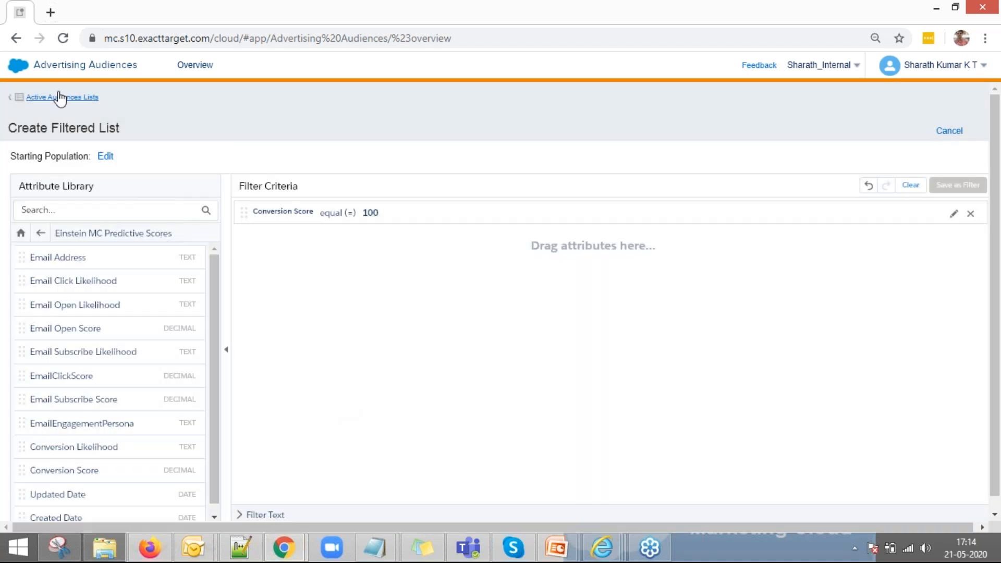
{"action": "left_click", "coordinate": [208, 69]}
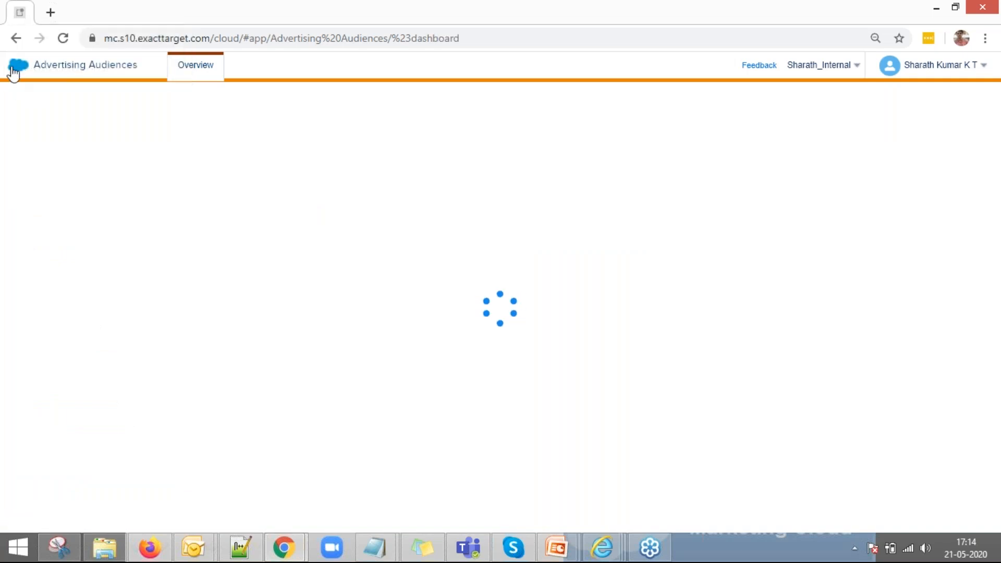
Step: Start audience Test123 with Facebook as destination, then follow the link to Administration to connect accounts
{"action": "mouse_move", "coordinate": [14, 72]}
{"action": "mouse_move", "coordinate": [20, 148]}
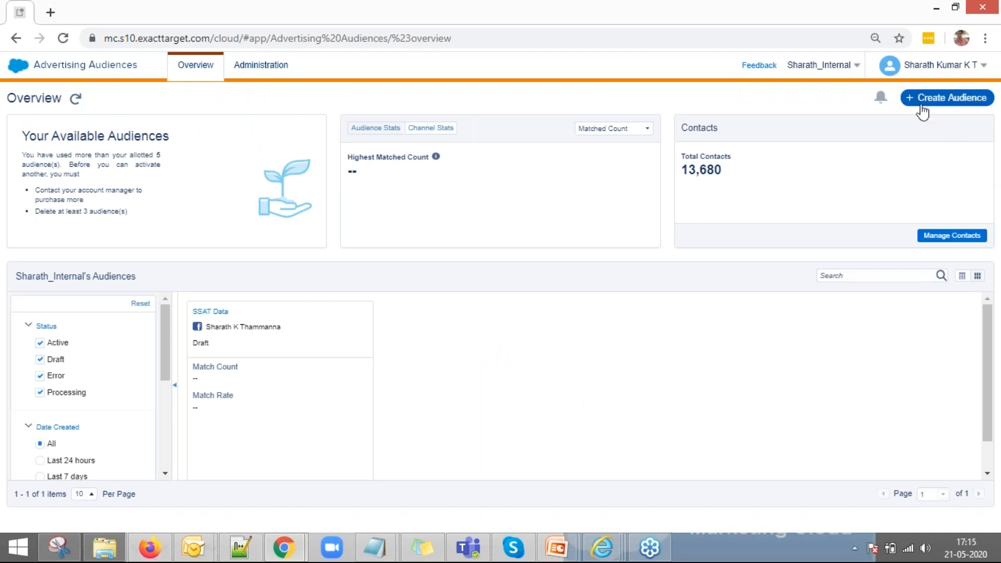
{"action": "left_click", "coordinate": [922, 109]}
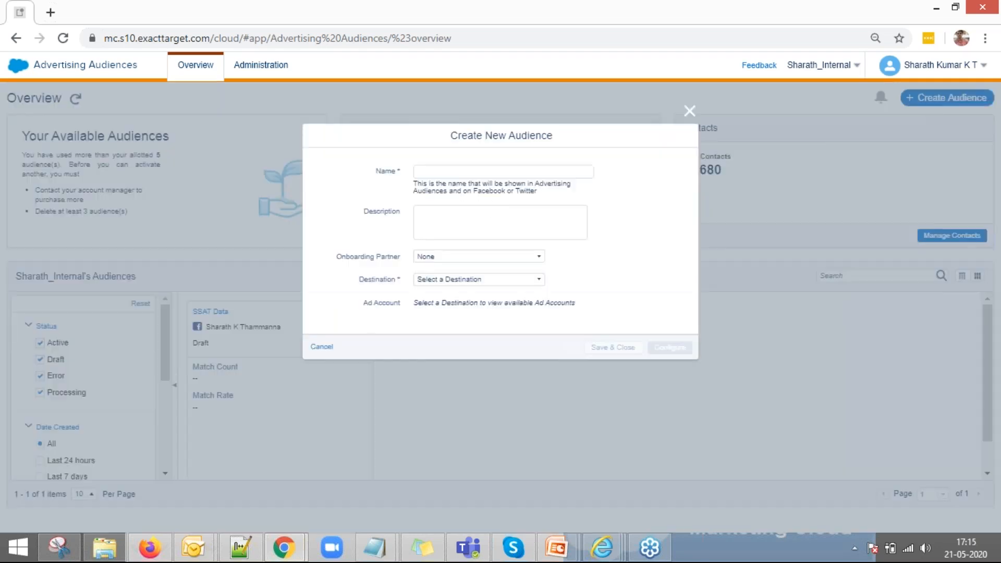
{"action": "left_click", "coordinate": [468, 171]}
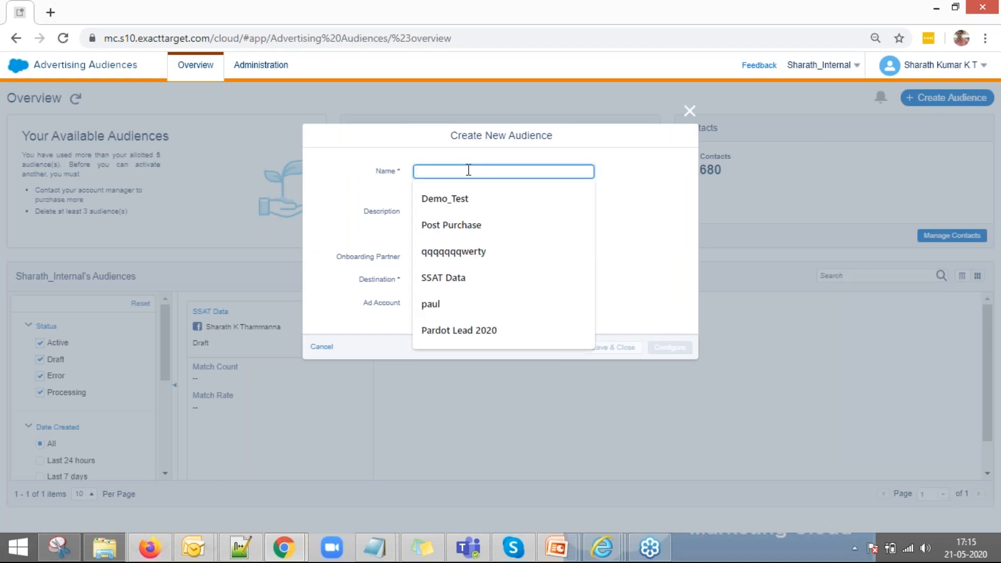
{"action": "type", "text": "Test"}
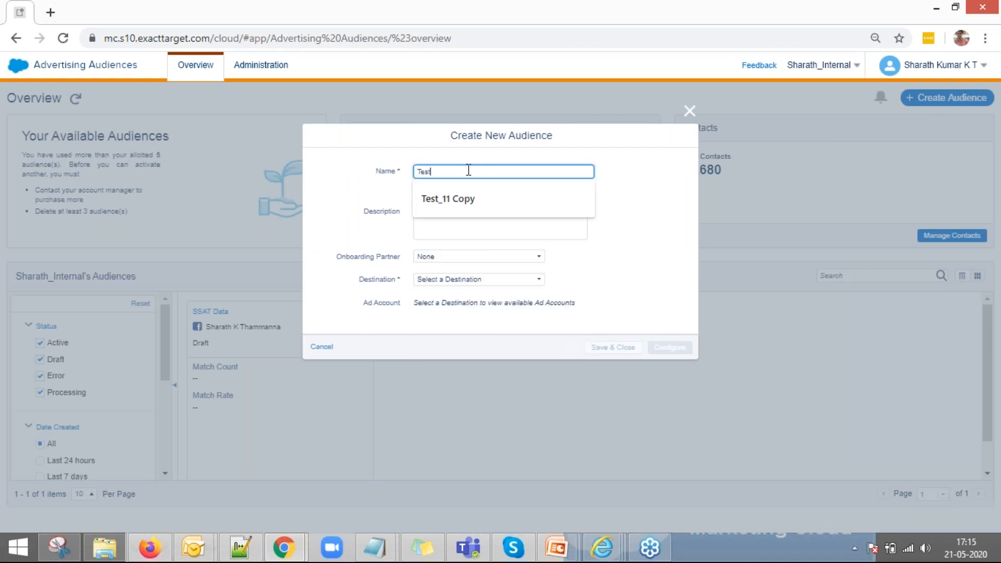
{"action": "type", "text": "123"}
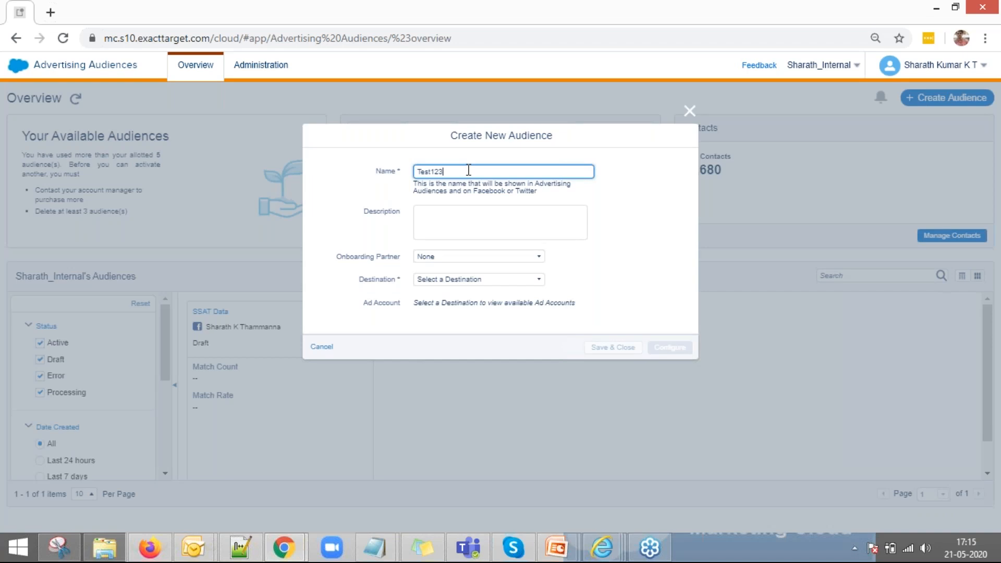
{"action": "left_click", "coordinate": [460, 260]}
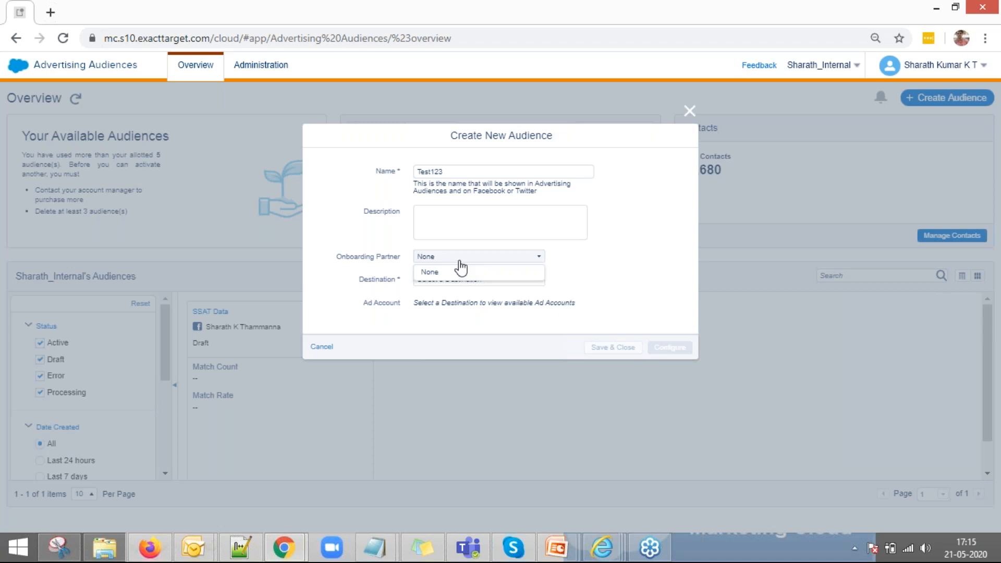
{"action": "left_click", "coordinate": [578, 282]}
{"action": "left_click", "coordinate": [468, 280]}
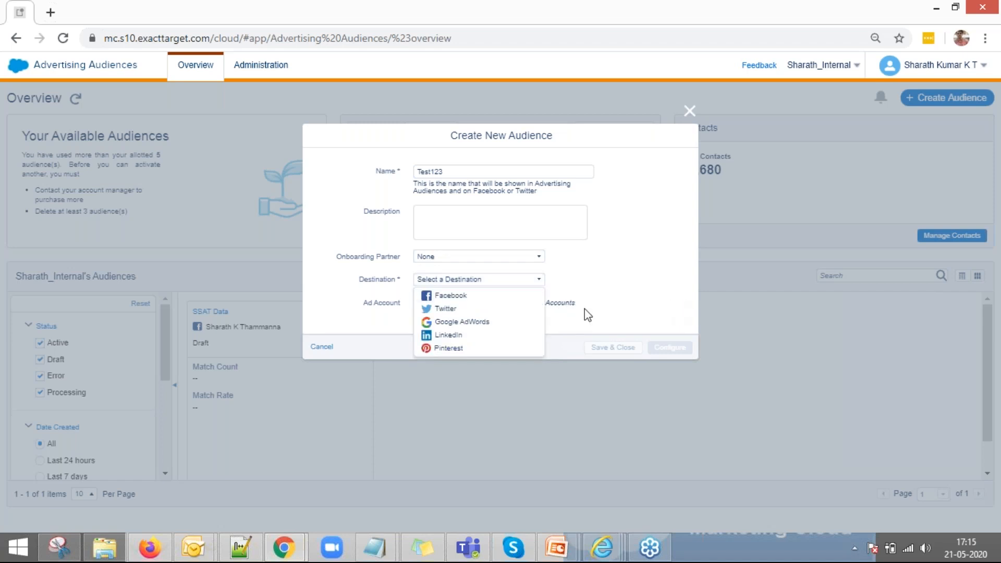
{"action": "left_click", "coordinate": [508, 295]}
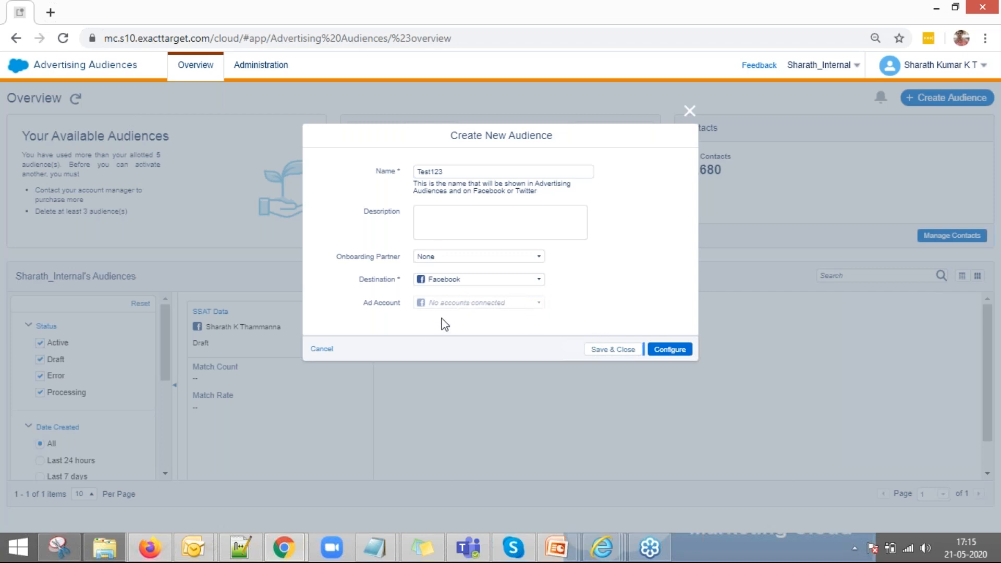
{"action": "left_click", "coordinate": [280, 73]}
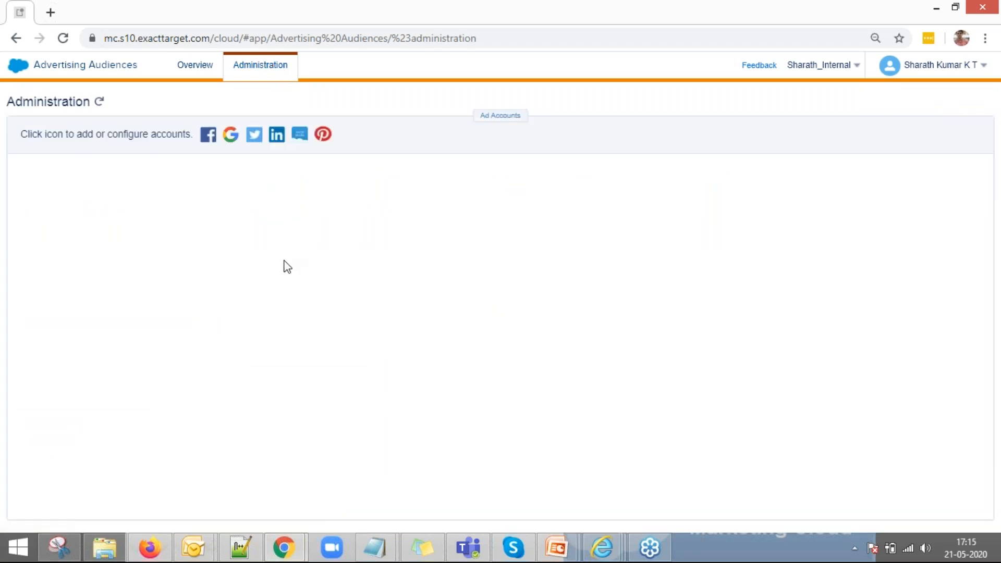
Step: Reconnect the Facebook ad account through the Facebook login and save it, then return to Overview
{"action": "left_click", "coordinate": [486, 117]}
{"action": "left_click", "coordinate": [206, 138]}
{"action": "left_click_drag", "start_coordinate": [593, 24], "coordinate": [593, 3]}
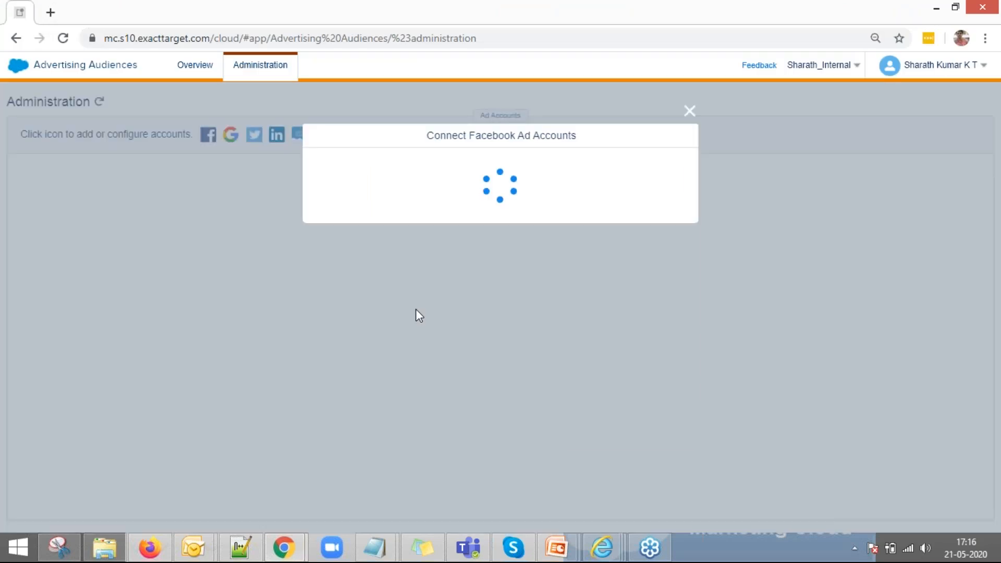
{"action": "left_click", "coordinate": [402, 228]}
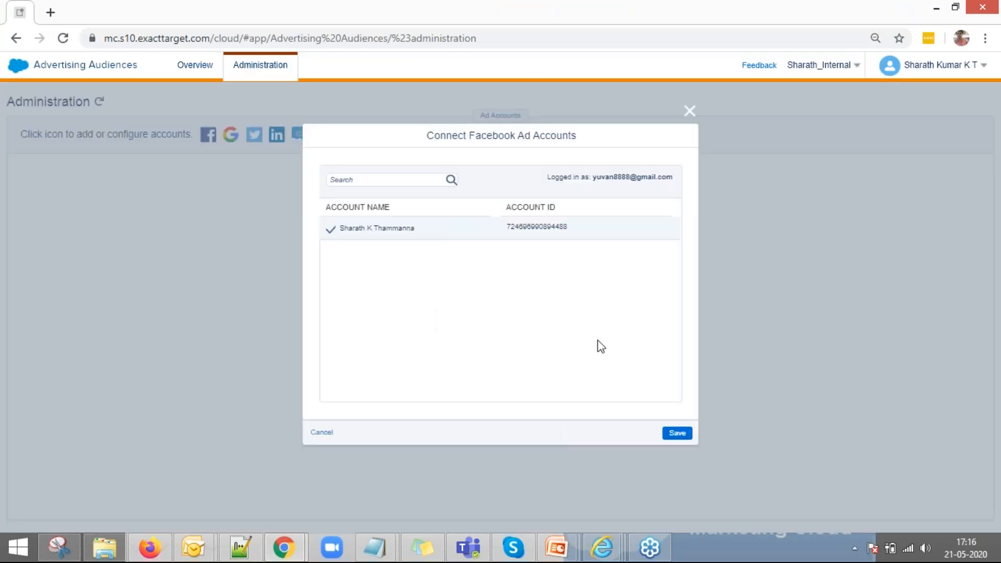
{"action": "left_click", "coordinate": [678, 435]}
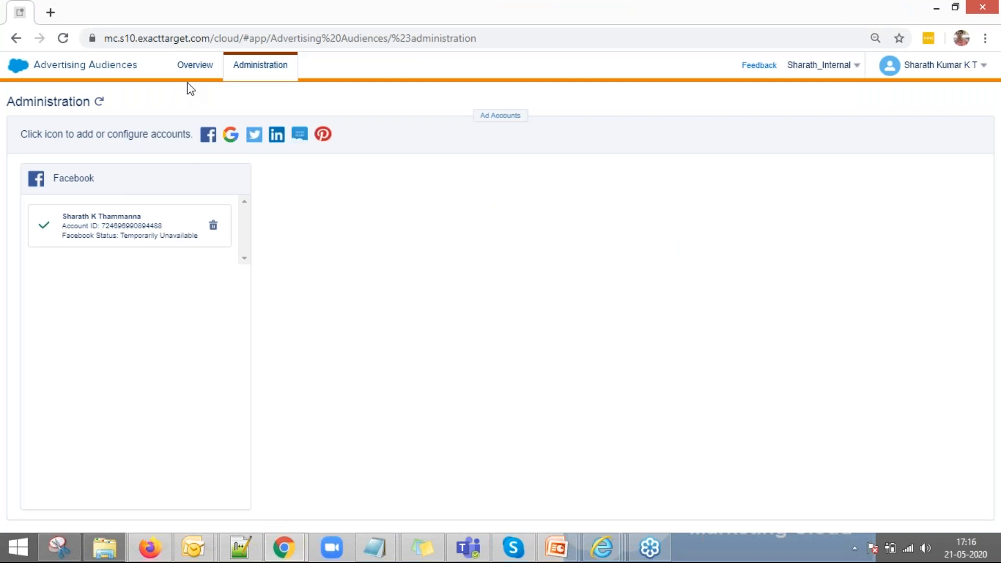
{"action": "left_click", "coordinate": [201, 73]}
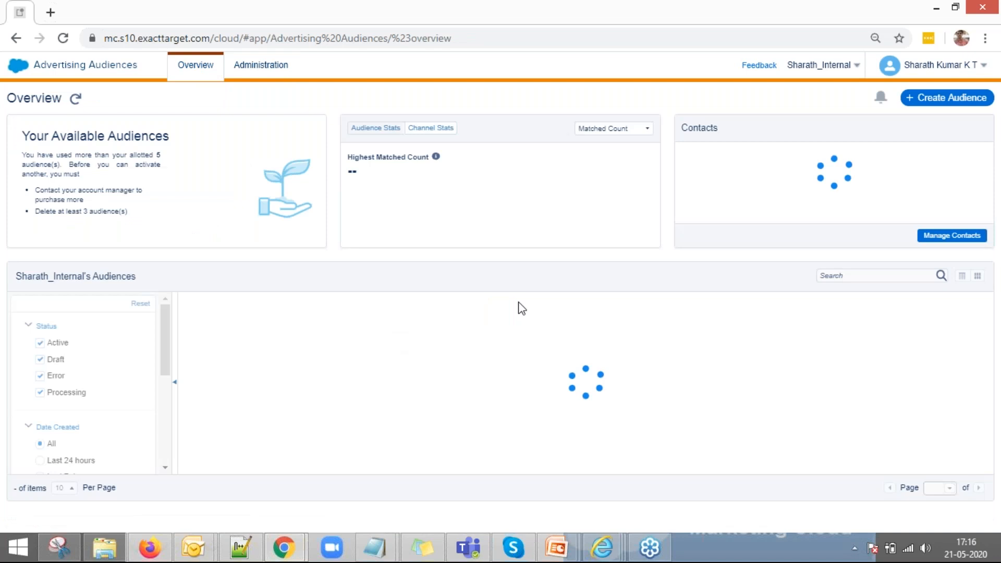
Step: Create audience Test123 with Facebook destination and the Facebook ad account, then proceed to configuration
{"action": "left_click", "coordinate": [930, 107]}
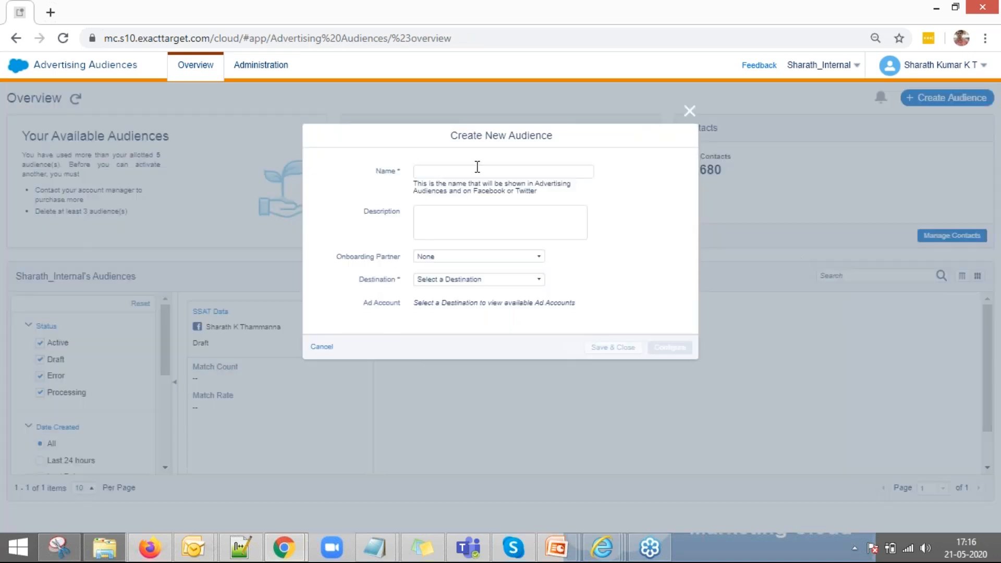
{"action": "left_click", "coordinate": [477, 169]}
{"action": "type", "text": "Tes"}
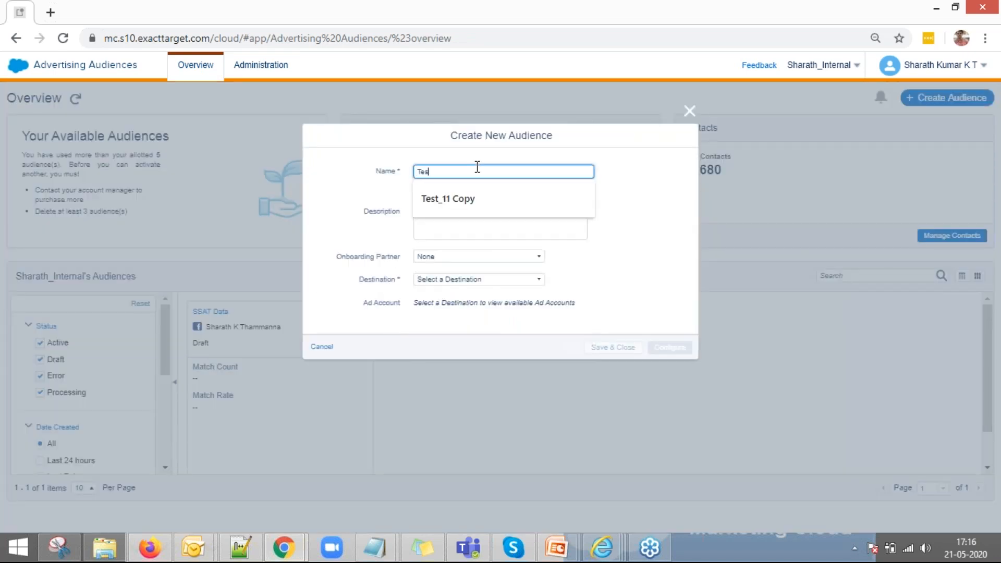
{"action": "type", "text": "t123"}
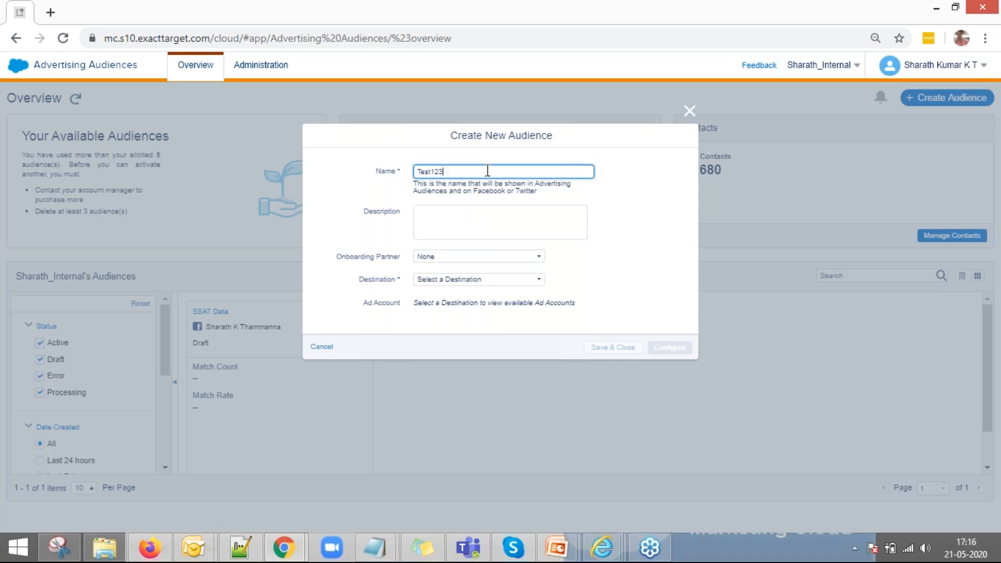
{"action": "left_click", "coordinate": [505, 282]}
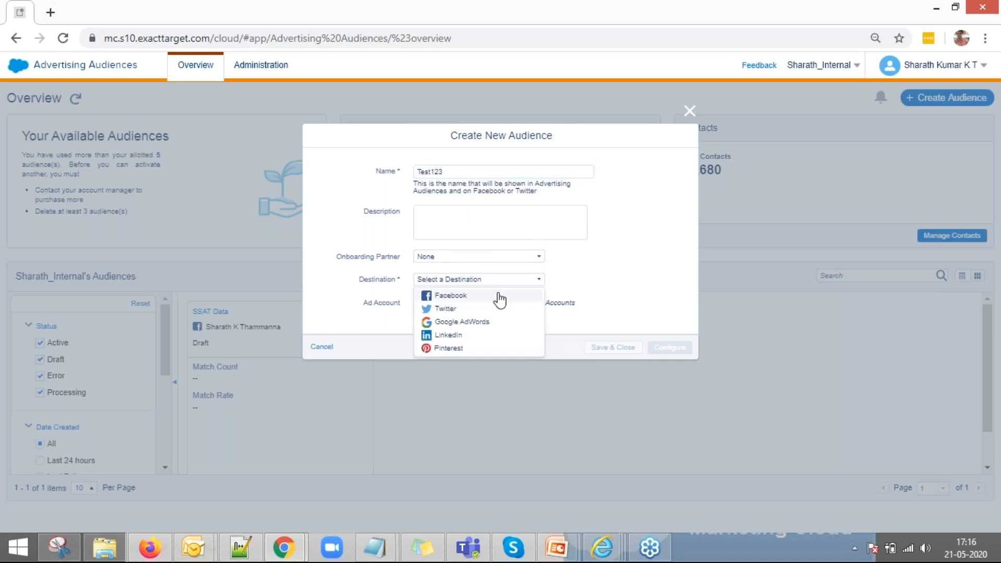
{"action": "left_click", "coordinate": [501, 294]}
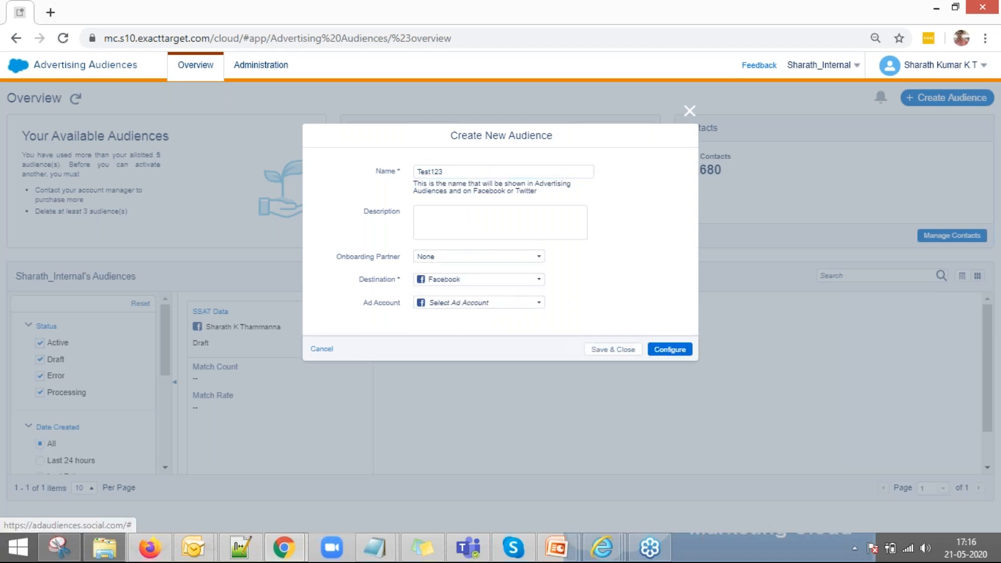
{"action": "left_click", "coordinate": [485, 304]}
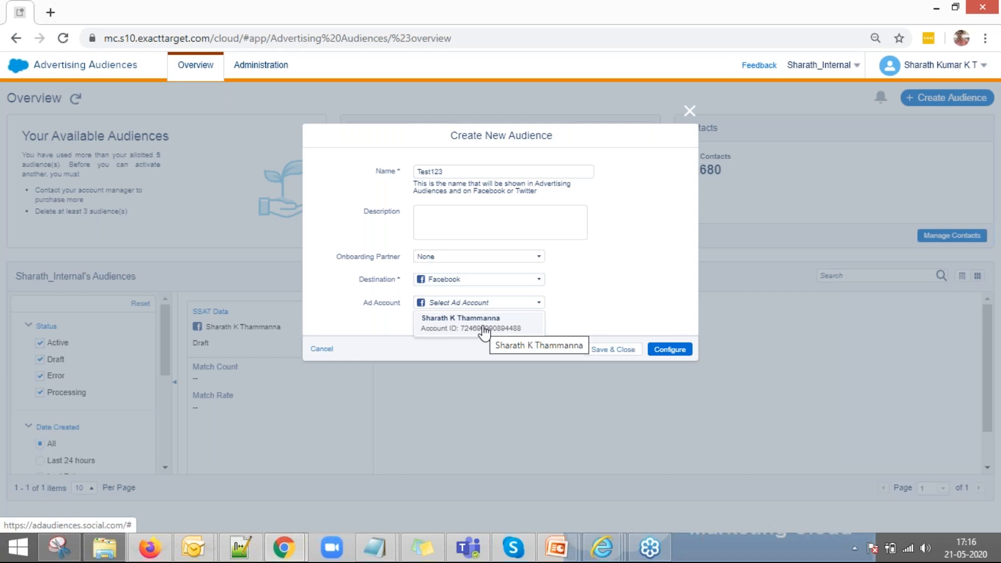
{"action": "left_click", "coordinate": [485, 330]}
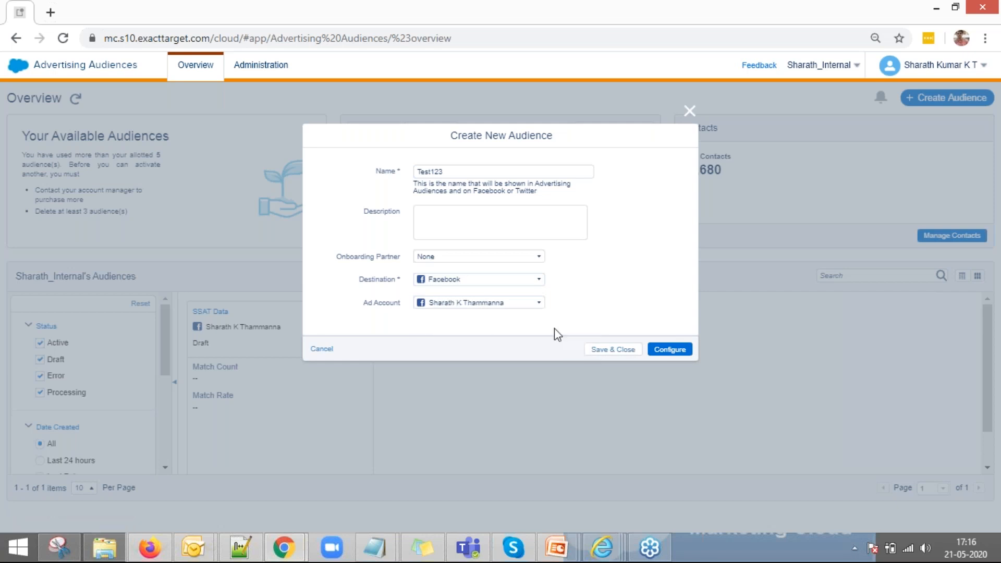
{"action": "left_click", "coordinate": [671, 371]}
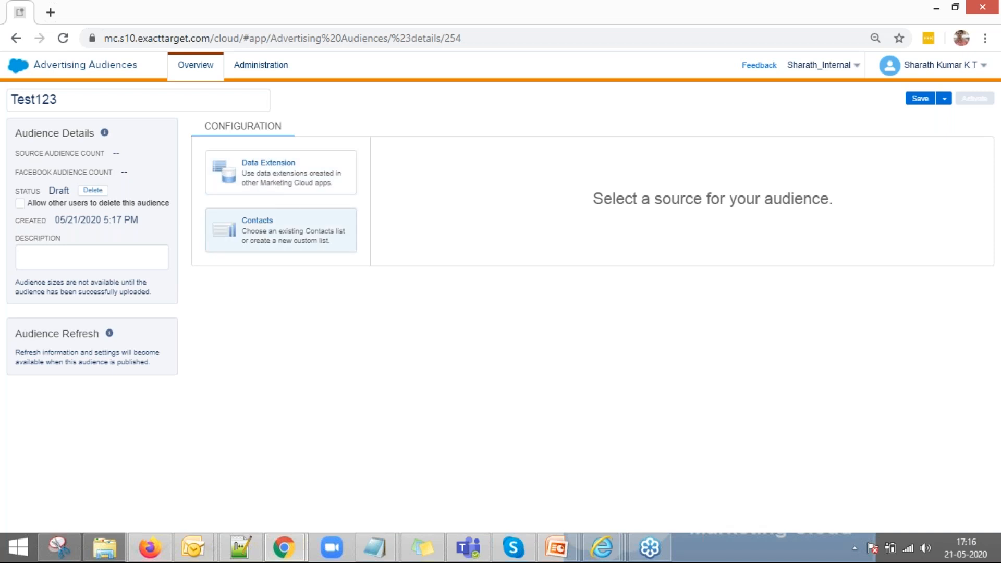
Step: Select Gender_Data_shared_DE from Shared Data Extensions as Test123's source
{"action": "left_click", "coordinate": [271, 230]}
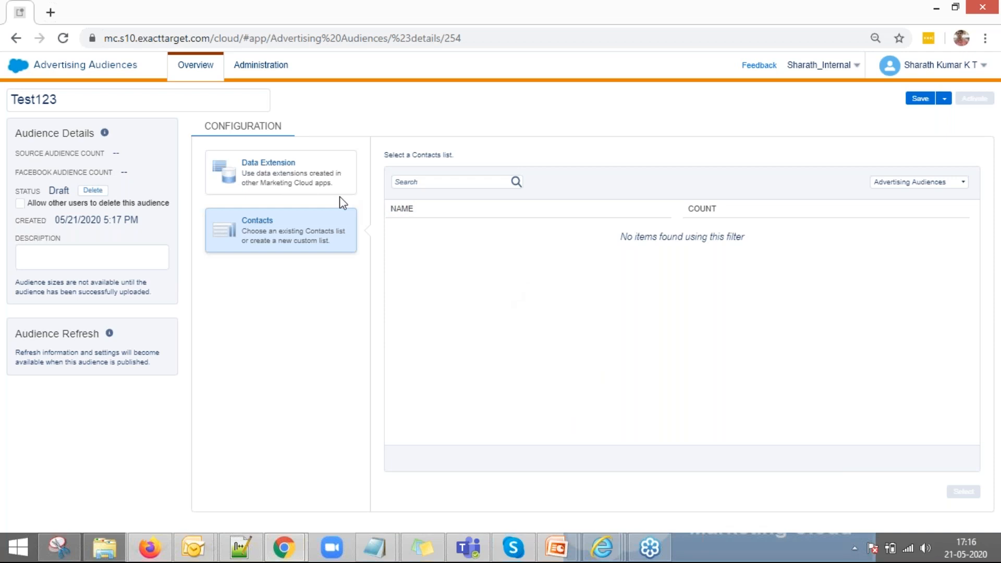
{"action": "left_click", "coordinate": [308, 181]}
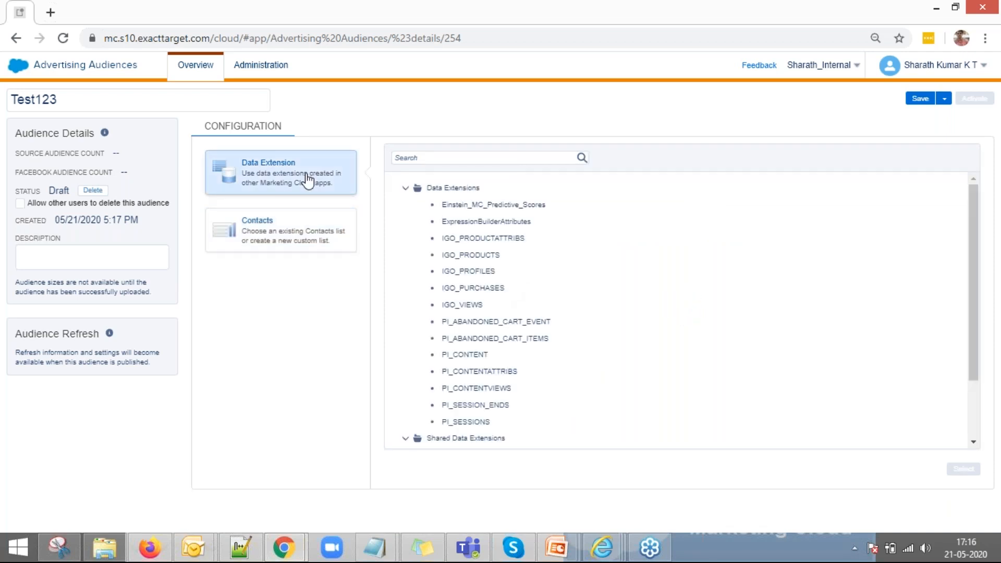
{"action": "scroll", "coordinate": [469, 360], "scroll_direction": "down", "scroll_amount": 3}
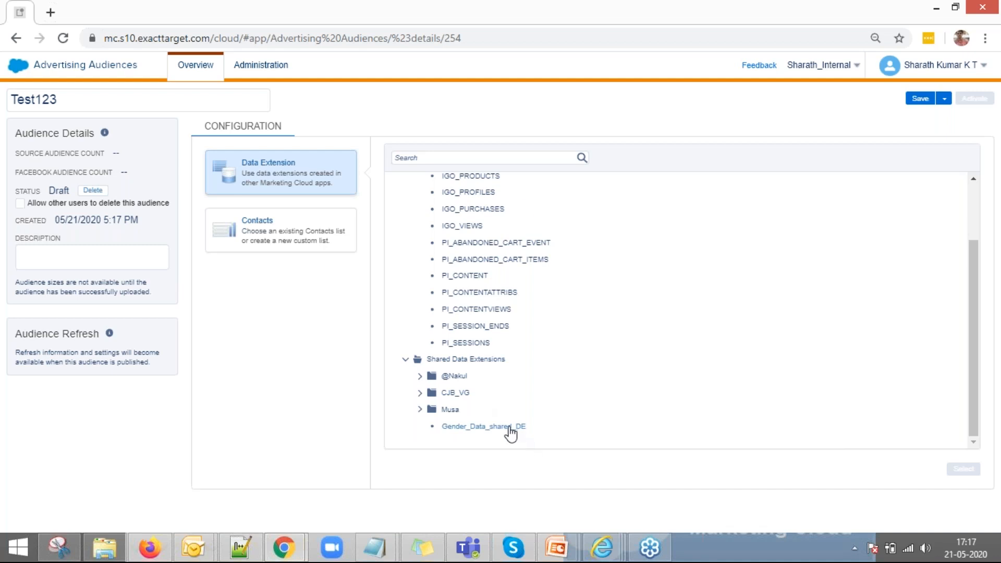
{"action": "left_click", "coordinate": [511, 431]}
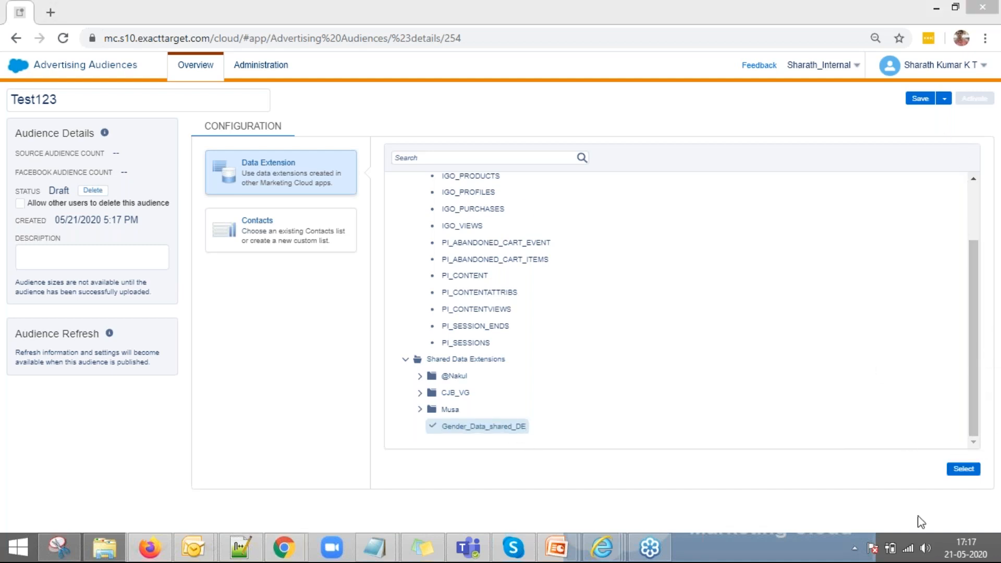
{"action": "left_click", "coordinate": [964, 469]}
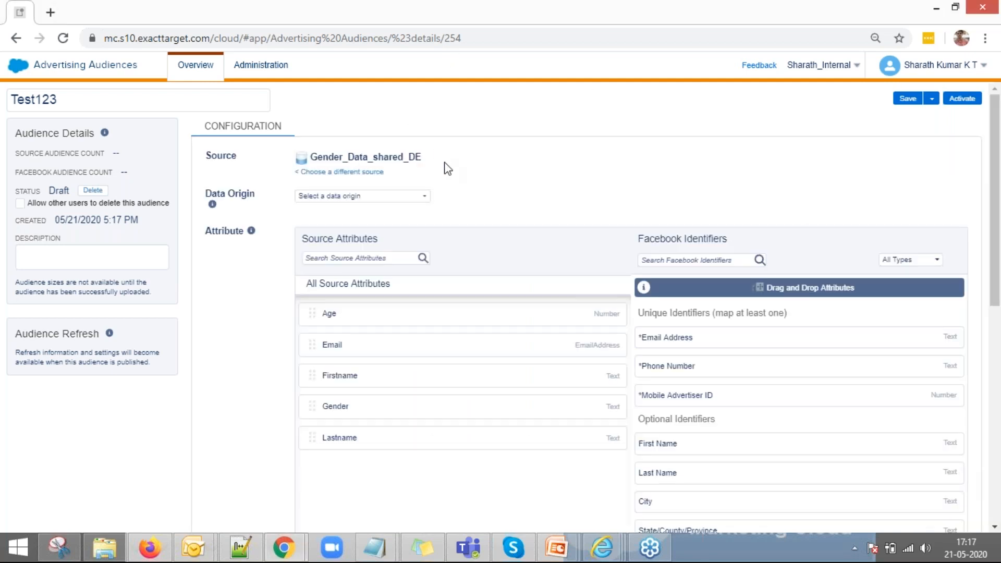
Step: Set the Data Origin to Provided by users and scroll to the Facebook identifiers
{"action": "left_click", "coordinate": [424, 198]}
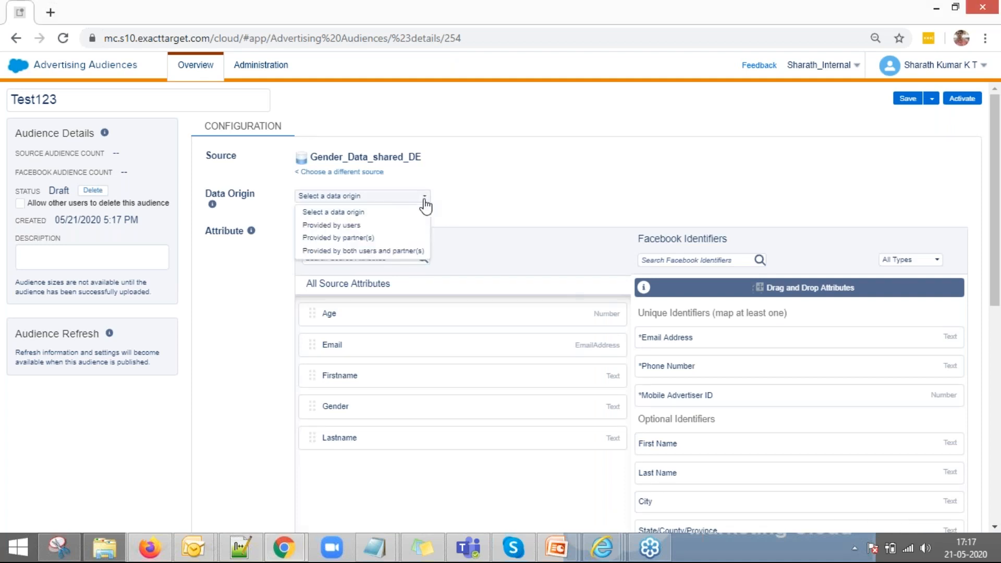
{"action": "left_click", "coordinate": [377, 229]}
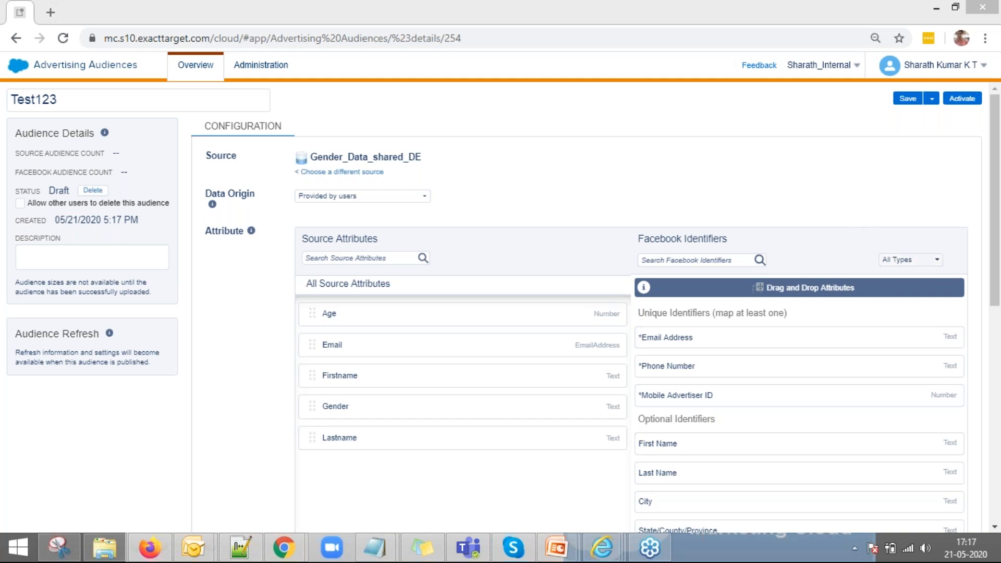
{"action": "left_click_drag", "start_coordinate": [999, 241], "coordinate": [999, 276]}
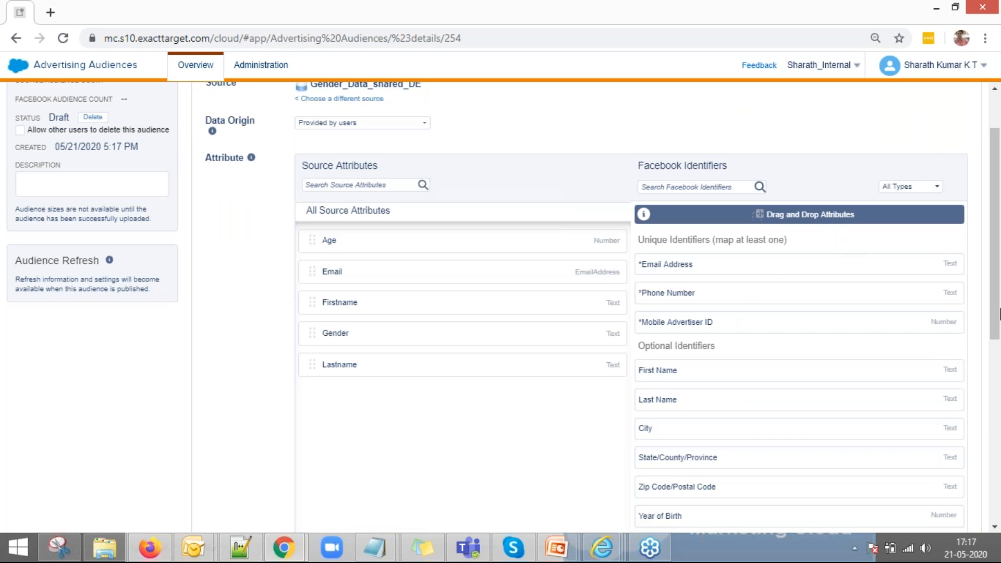
Step: Map Email, Firstname, Lastname and Gender to Facebook's Email Address, First Name, Last Name and Gender
{"action": "mouse_move", "coordinate": [999, 272]}
{"action": "left_mouse_down"}
{"action": "mouse_move", "coordinate": [1000, 379]}
{"action": "mouse_move", "coordinate": [1000, 272]}
{"action": "left_mouse_up"}
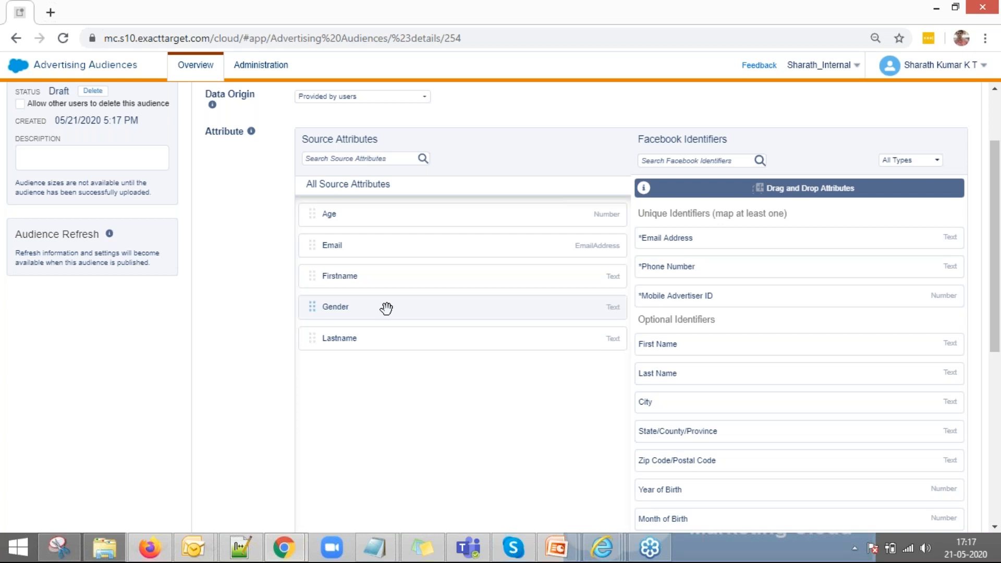
{"action": "left_click_drag", "start_coordinate": [351, 246], "coordinate": [716, 321]}
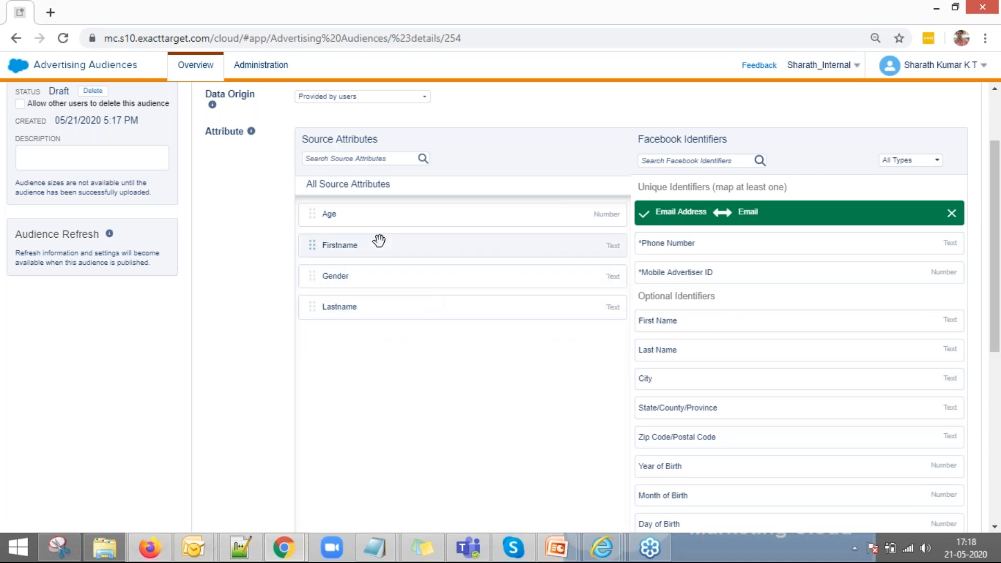
{"action": "left_click_drag", "start_coordinate": [418, 256], "coordinate": [736, 320]}
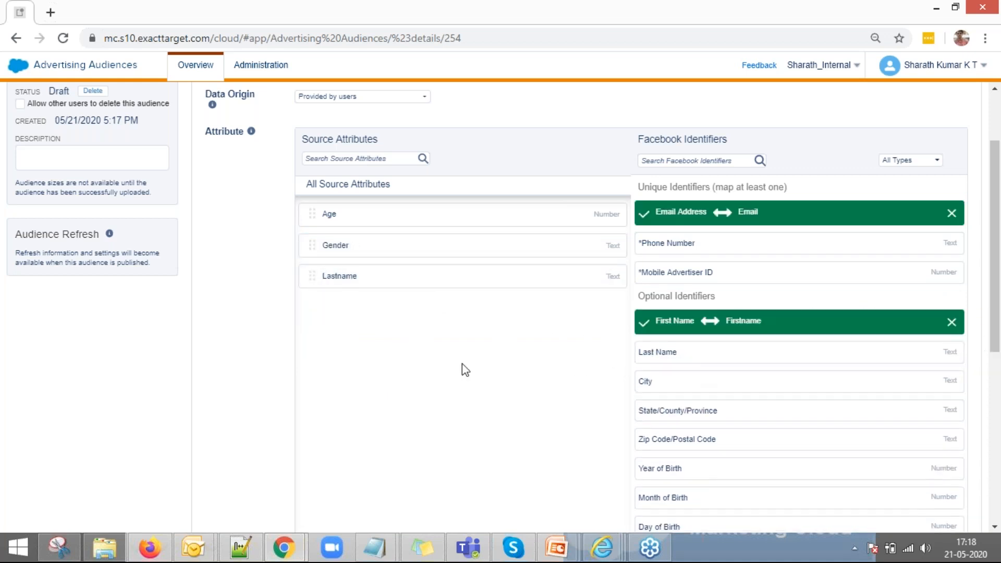
{"action": "left_click_drag", "start_coordinate": [441, 275], "coordinate": [782, 388]}
{"action": "scroll", "coordinate": [780, 456], "scroll_direction": "down", "scroll_amount": 2}
{"action": "left_click_drag", "start_coordinate": [431, 106], "coordinate": [786, 416]}
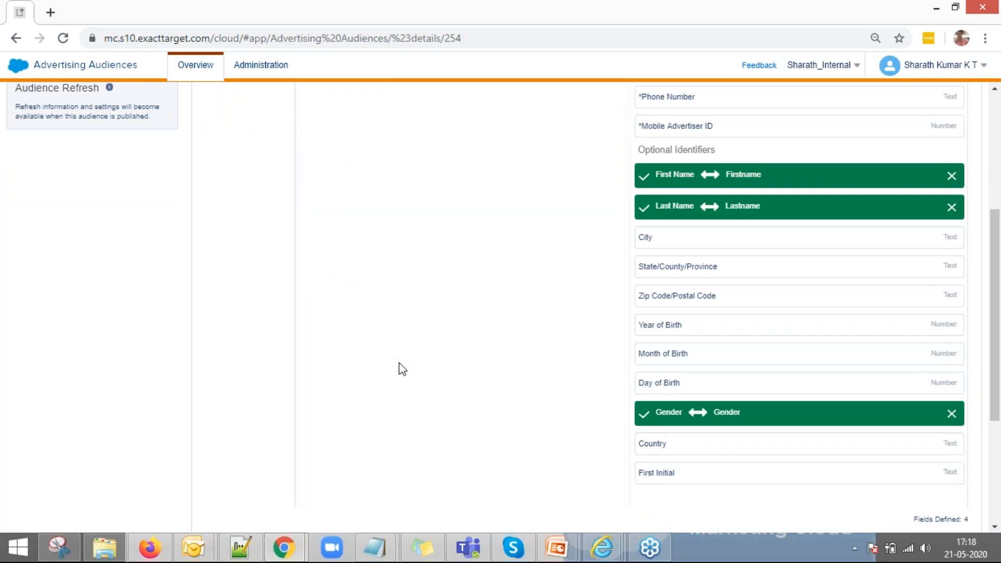
{"action": "scroll", "coordinate": [405, 373], "scroll_direction": "up", "scroll_amount": 3}
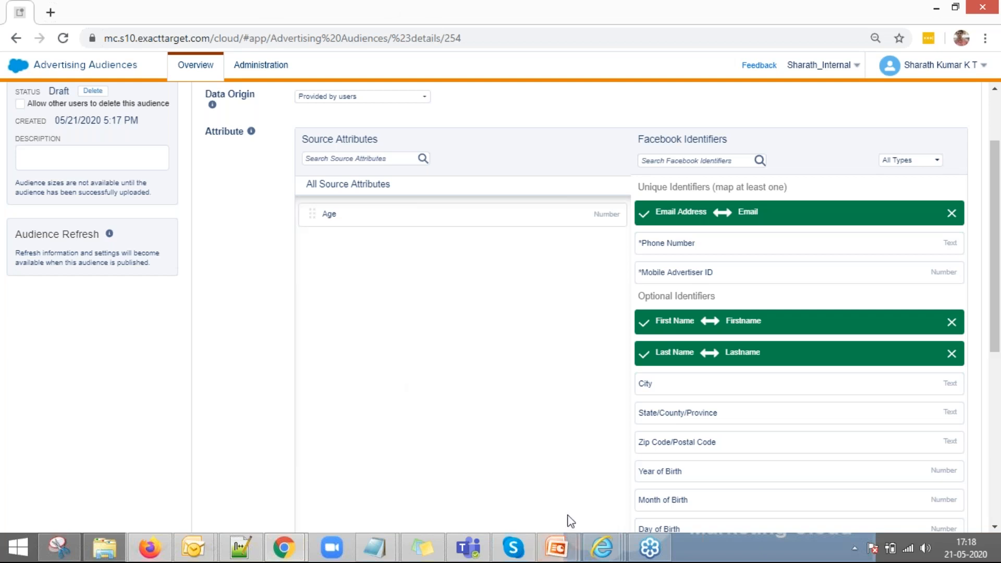
{"action": "scroll", "coordinate": [675, 396], "scroll_direction": "down", "scroll_amount": 7}
{"action": "scroll", "coordinate": [663, 410], "scroll_direction": "up", "scroll_amount": 2}
{"action": "scroll", "coordinate": [662, 406], "scroll_direction": "down", "scroll_amount": 2}
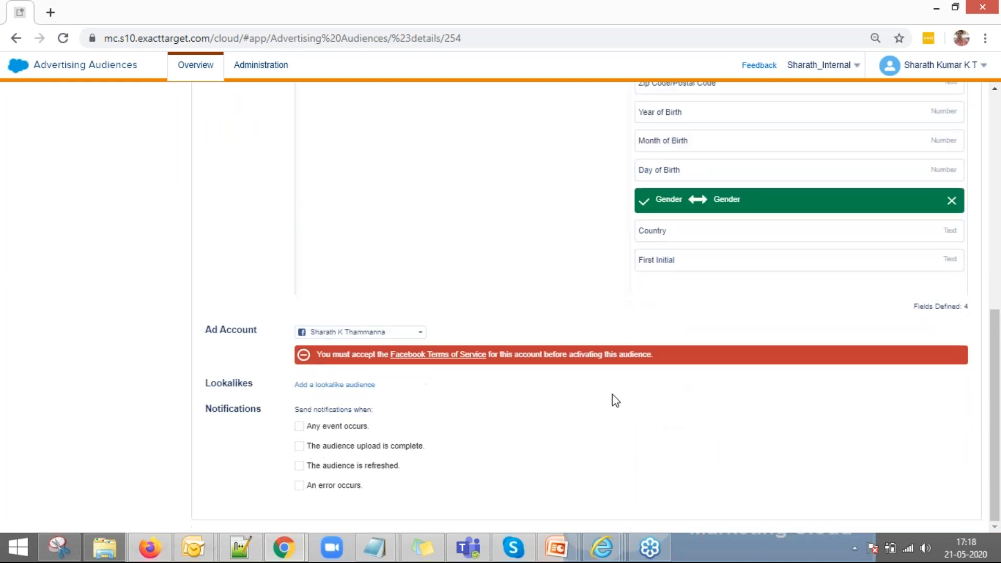
Step: Add lookalike audience Test123 optimized for reach in Chile
{"action": "left_click", "coordinate": [362, 386]}
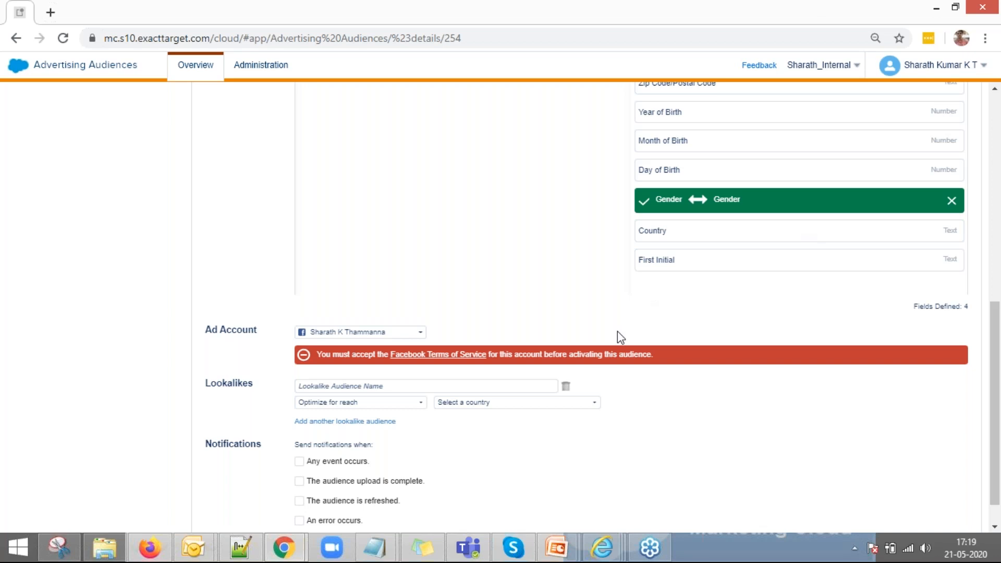
{"action": "left_click", "coordinate": [465, 385]}
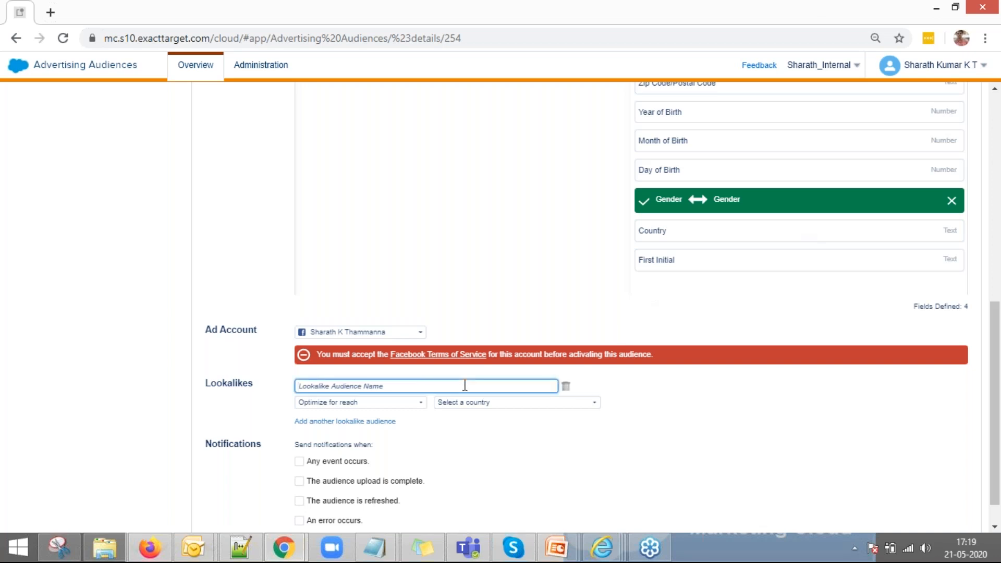
{"action": "type", "text": "Test123"}
{"action": "left_click", "coordinate": [407, 403]}
{"action": "left_click", "coordinate": [412, 418]}
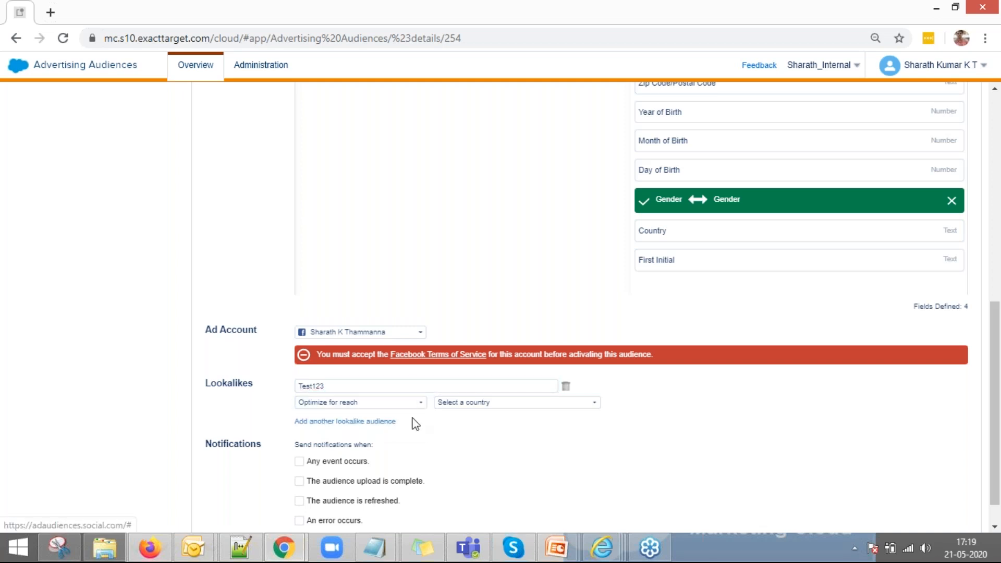
{"action": "left_click", "coordinate": [500, 404]}
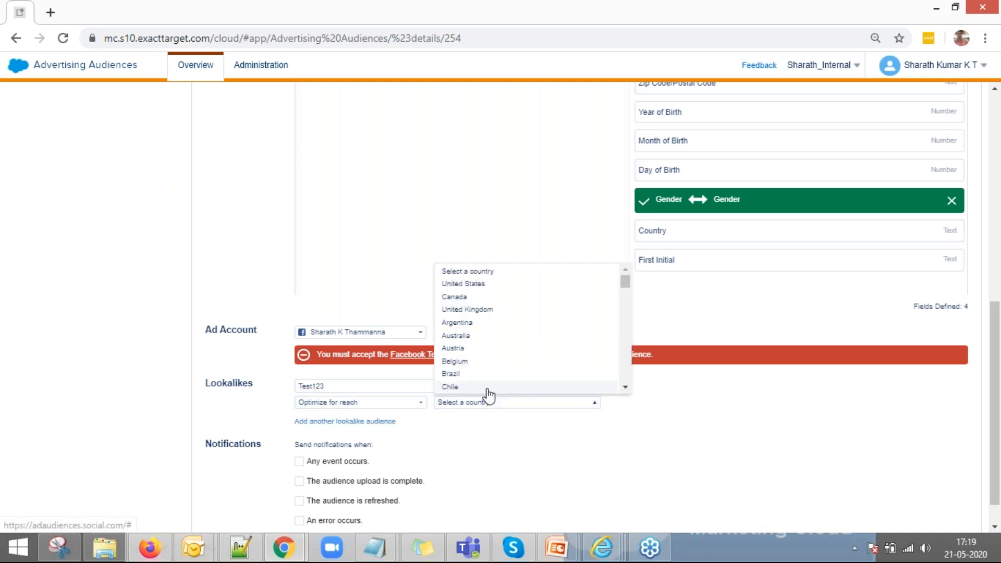
{"action": "left_click", "coordinate": [486, 388]}
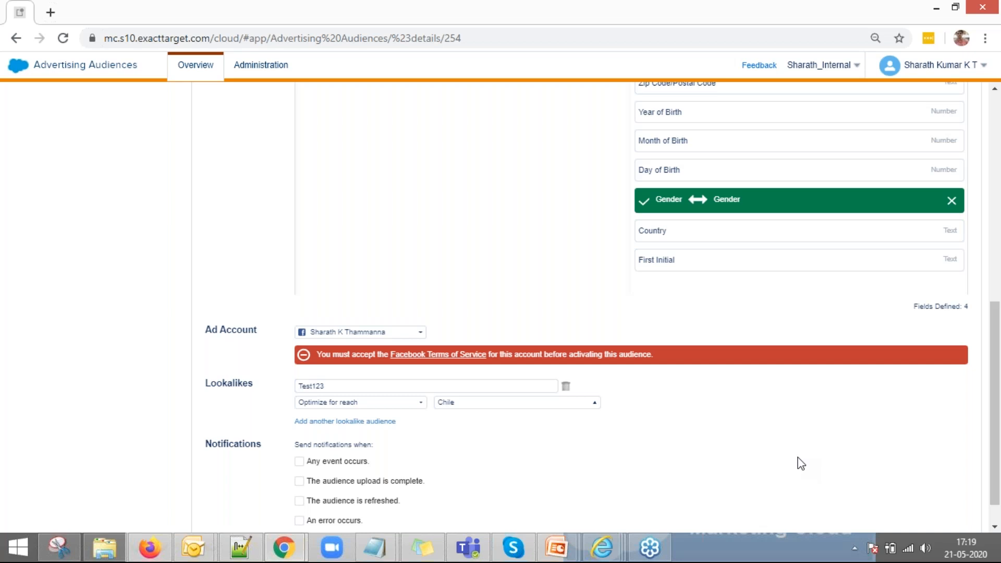
Step: Add lookalike Test1234 optimized for similarity in Brazil, and enable notifications for any event
{"action": "left_click", "coordinate": [389, 424]}
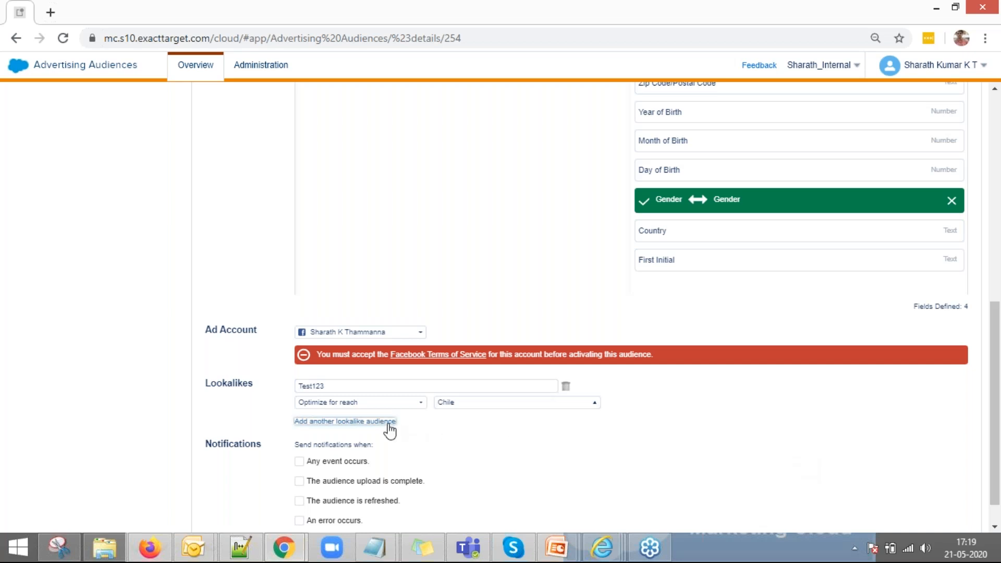
{"action": "left_click", "coordinate": [402, 447]}
{"action": "left_click", "coordinate": [389, 473]}
{"action": "left_click", "coordinate": [376, 431]}
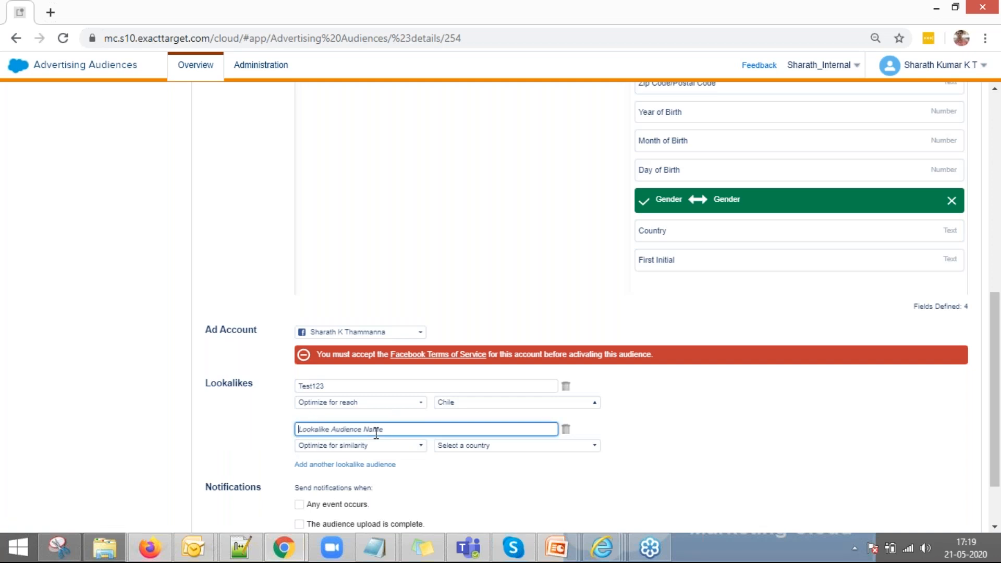
{"action": "type", "text": "Test1234"}
{"action": "left_click", "coordinate": [452, 446]}
{"action": "left_click", "coordinate": [451, 417]}
{"action": "scroll", "coordinate": [734, 412], "scroll_direction": "down", "scroll_amount": 2}
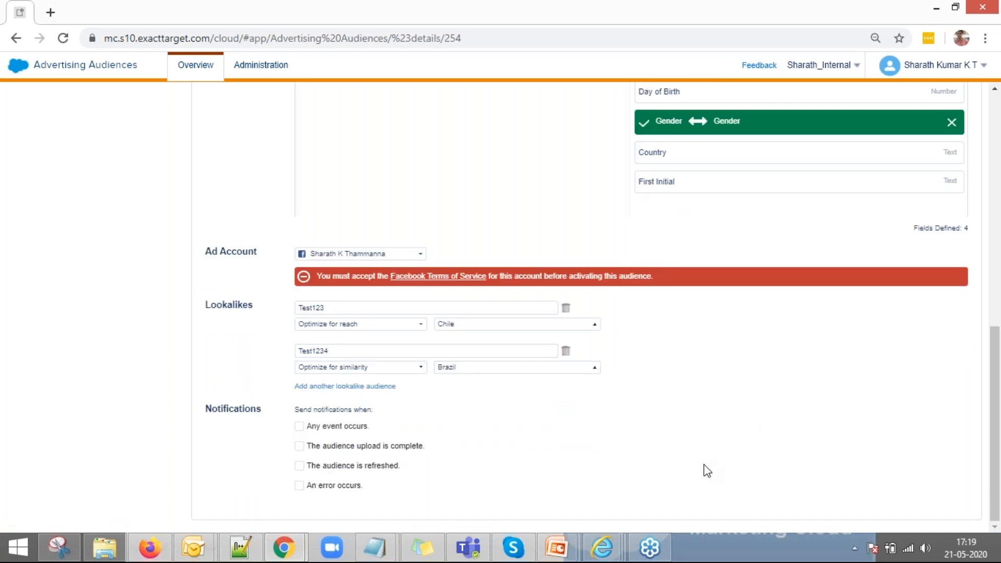
{"action": "left_click", "coordinate": [301, 426]}
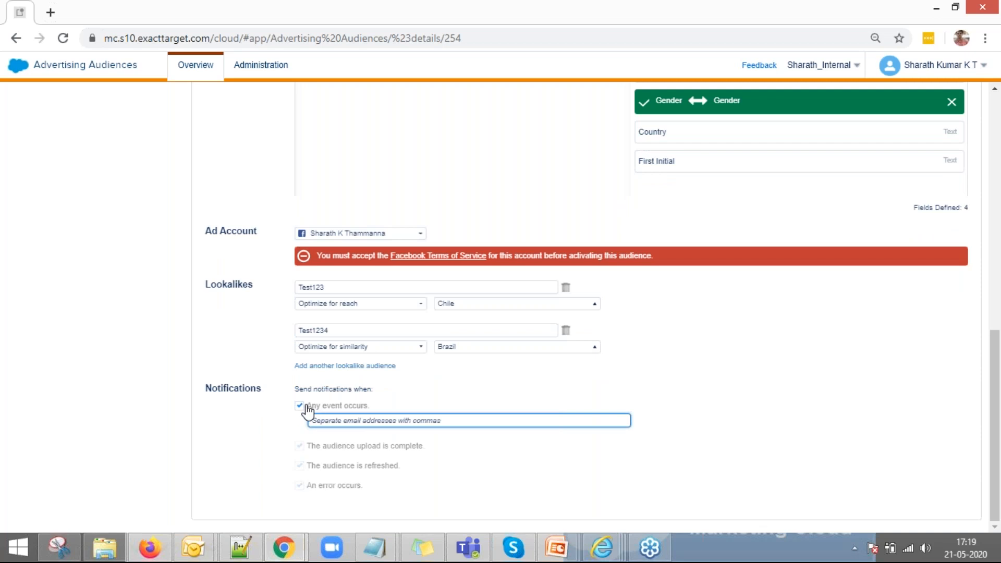
Step: Save Test123 as a draft, dismiss the audience-limit error after trying Activate, and return to Overview
{"action": "scroll", "coordinate": [850, 384], "scroll_direction": "up", "scroll_amount": 10}
{"action": "left_click", "coordinate": [901, 104]}
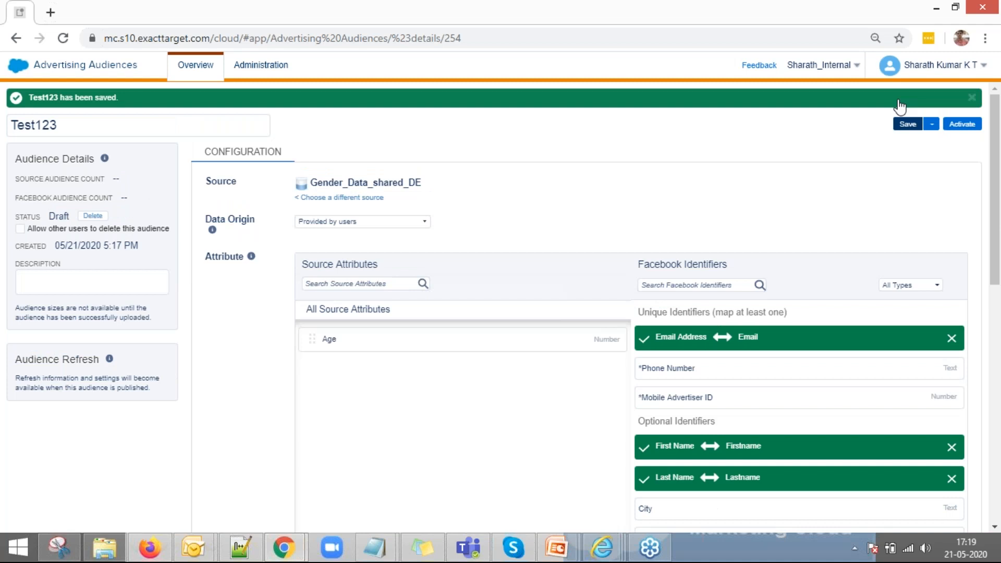
{"action": "left_click", "coordinate": [964, 126]}
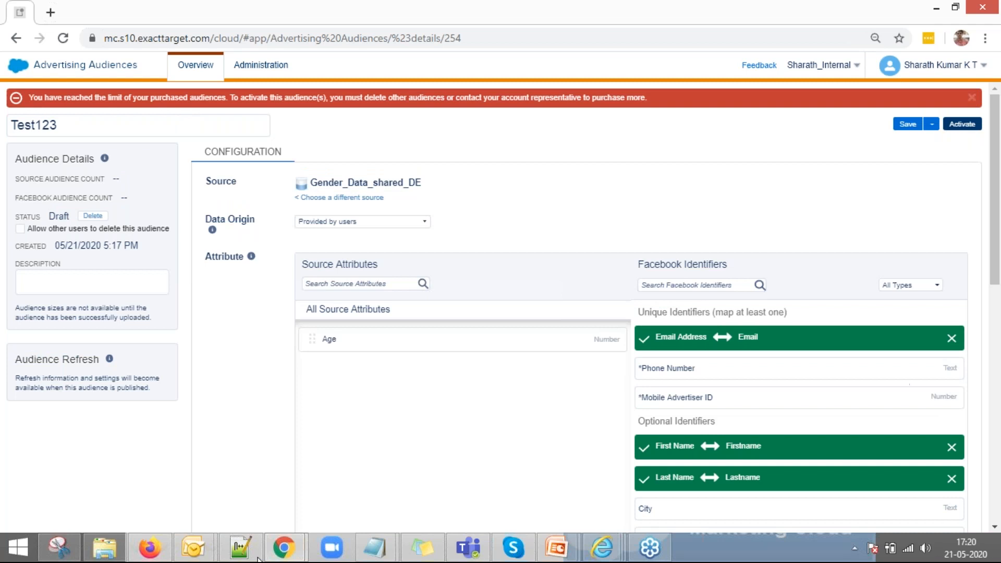
{"action": "left_click", "coordinate": [973, 98]}
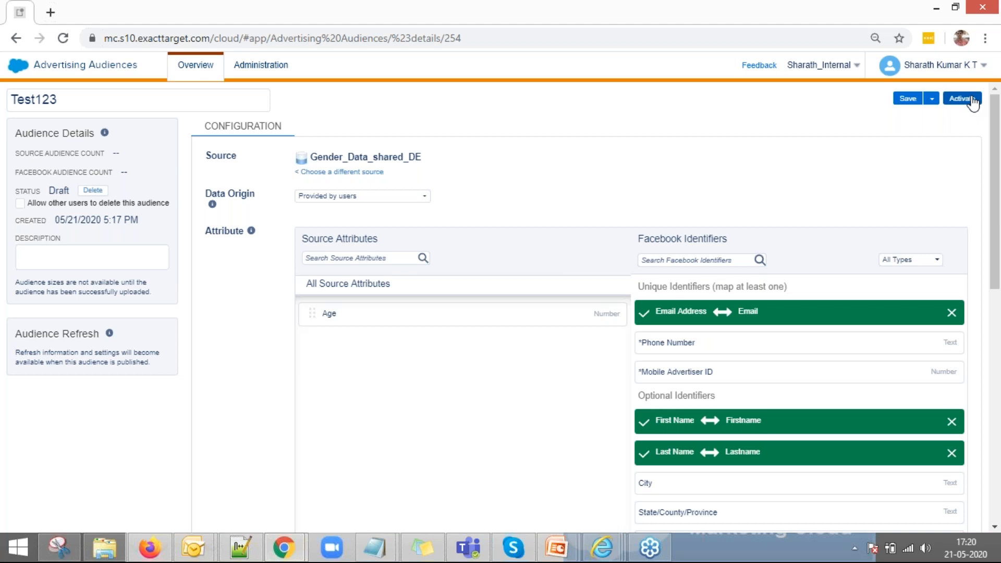
{"action": "left_click", "coordinate": [194, 71]}
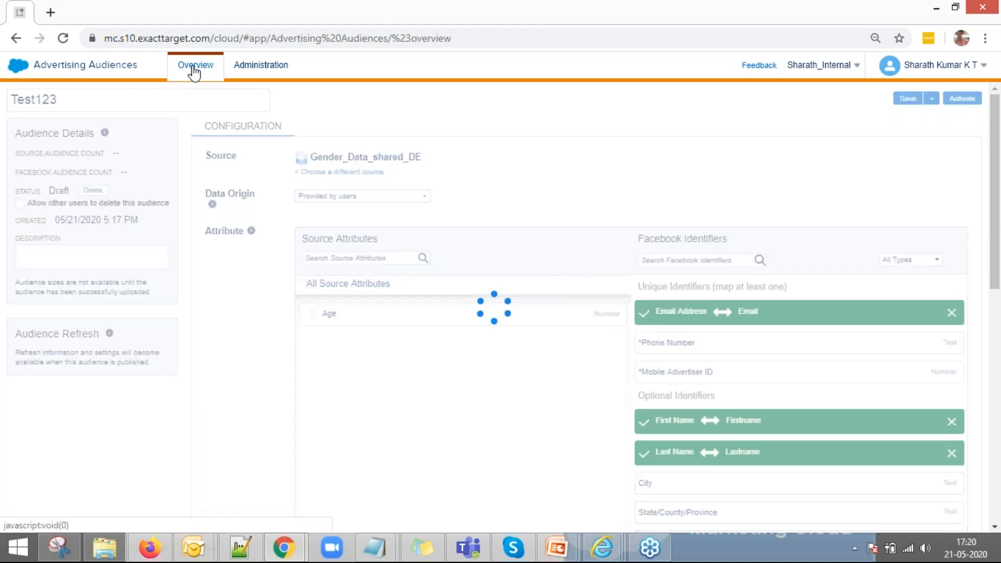
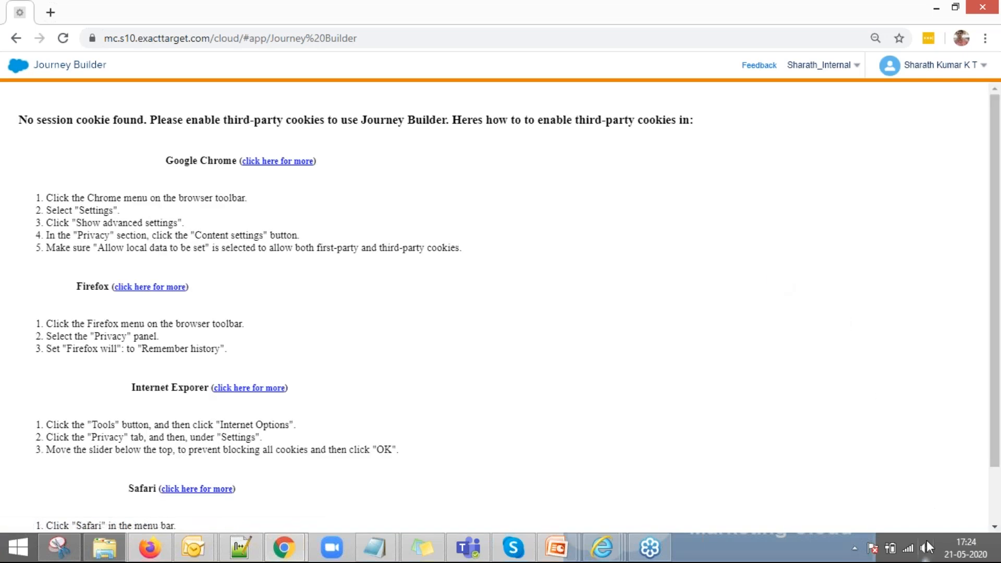
Step: Reload Journey Builder to restore the session and start creating a new journey
{"action": "left_click", "coordinate": [64, 39]}
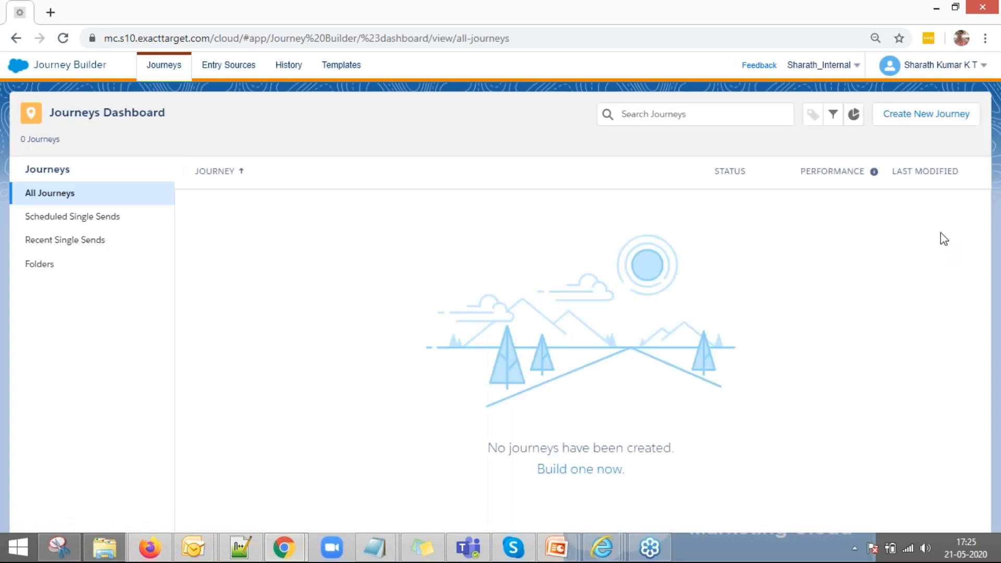
{"action": "left_click", "coordinate": [913, 117]}
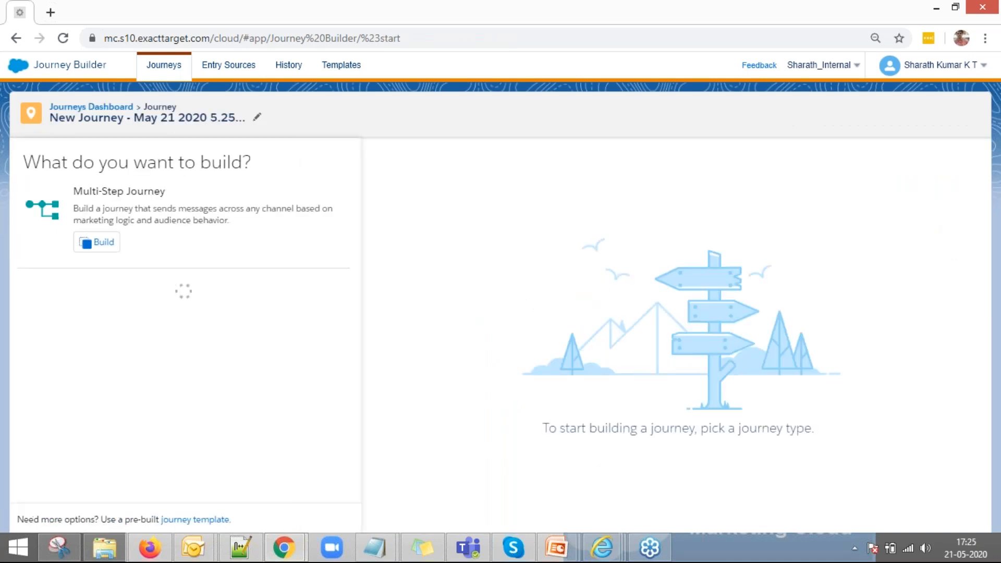
Step: Choose Multi-Step Journey and make a Data Extension the journey's entry source
{"action": "left_click", "coordinate": [103, 242]}
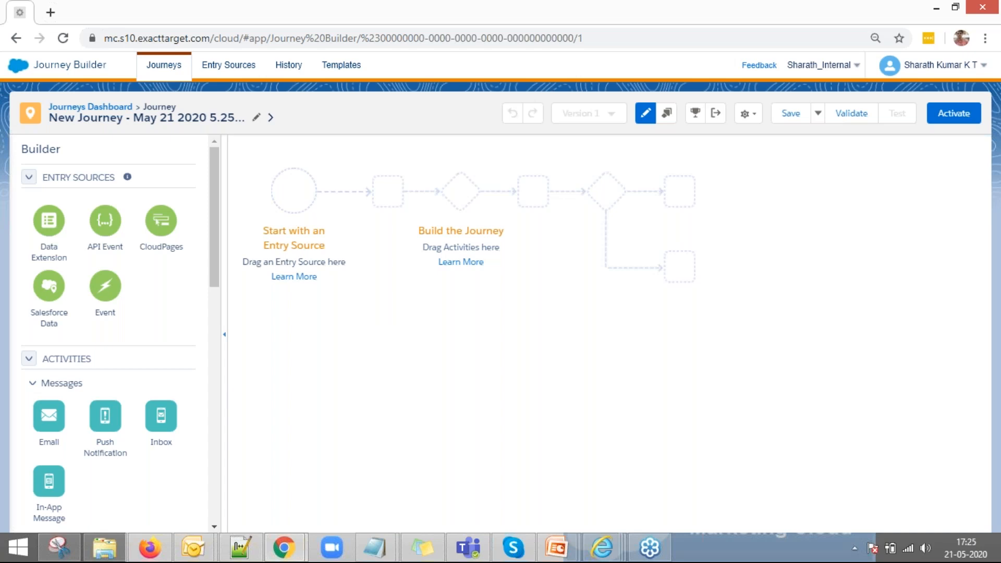
{"action": "scroll", "coordinate": [158, 429], "scroll_direction": "down", "scroll_amount": 3}
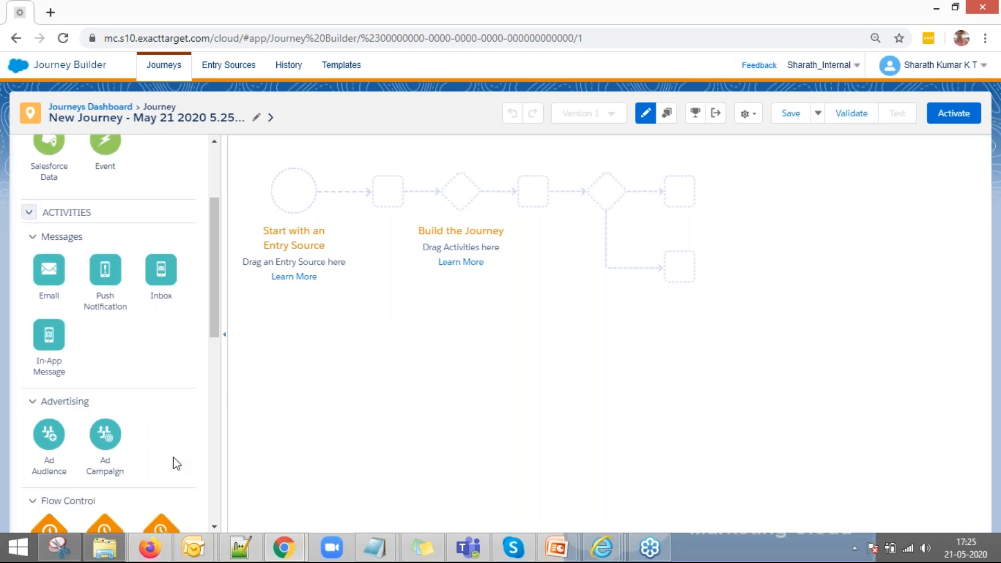
{"action": "scroll", "coordinate": [187, 380], "scroll_direction": "down", "scroll_amount": 4}
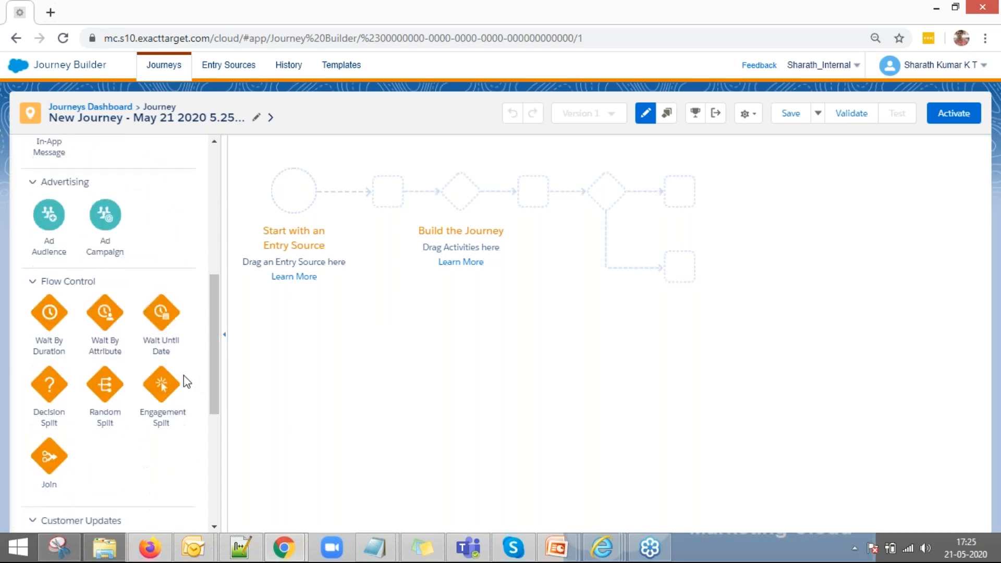
{"action": "scroll", "coordinate": [137, 350], "scroll_direction": "up", "scroll_amount": 7}
{"action": "left_click_drag", "start_coordinate": [52, 214], "coordinate": [295, 215]}
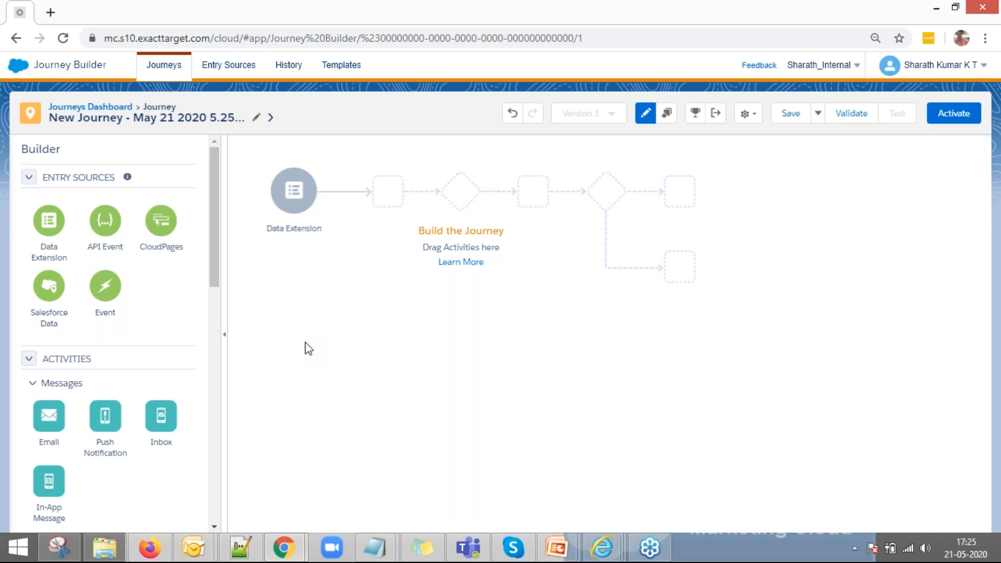
Step: Add an Email followed by a Decision Split after the Data Extension entry
{"action": "scroll", "coordinate": [130, 476], "scroll_direction": "down", "scroll_amount": 3}
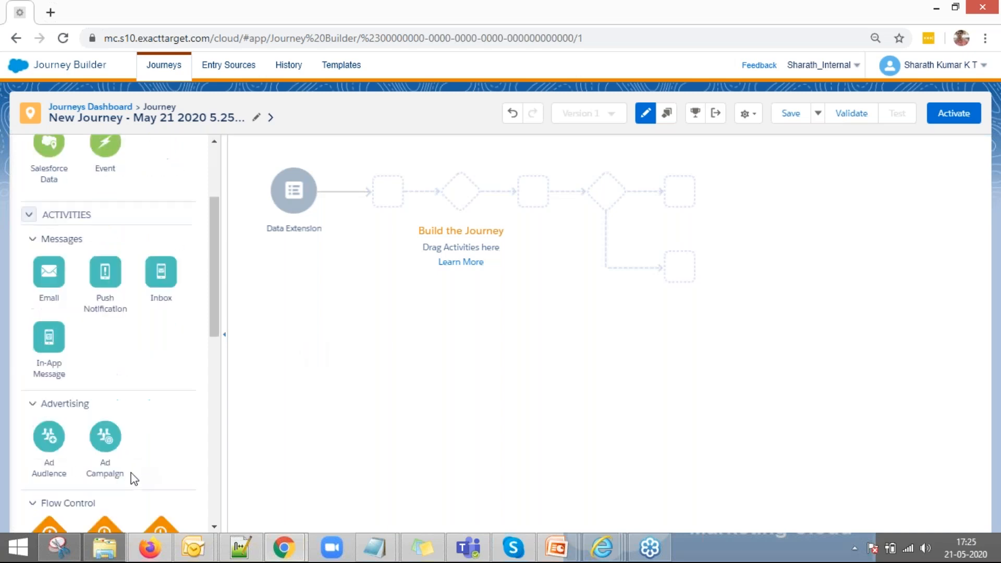
{"action": "left_click_drag", "start_coordinate": [78, 290], "coordinate": [359, 194]}
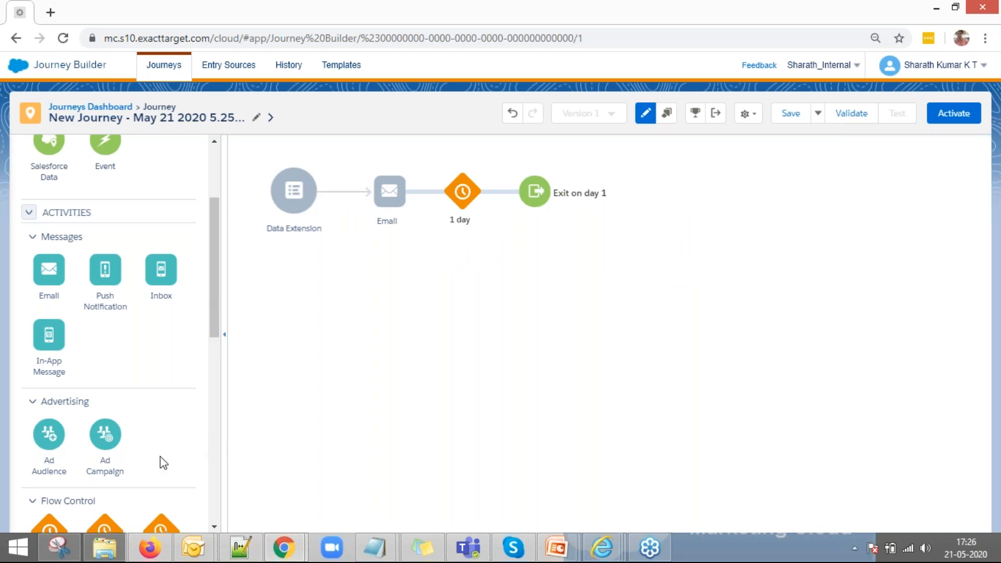
{"action": "scroll", "coordinate": [143, 447], "scroll_direction": "down", "scroll_amount": 3}
{"action": "scroll", "coordinate": [144, 441], "scroll_direction": "down", "scroll_amount": 3}
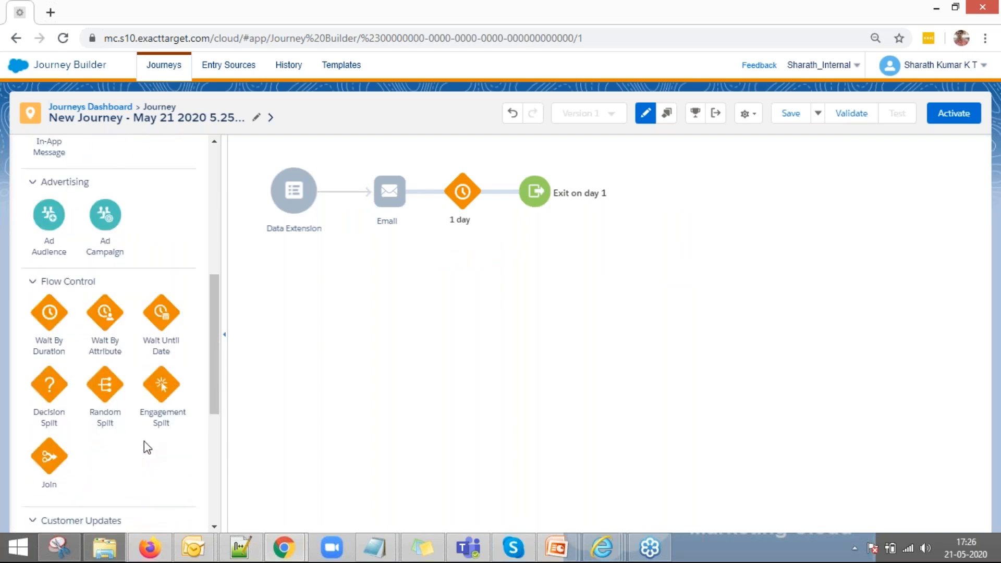
{"action": "left_click_drag", "start_coordinate": [50, 312], "coordinate": [429, 208]}
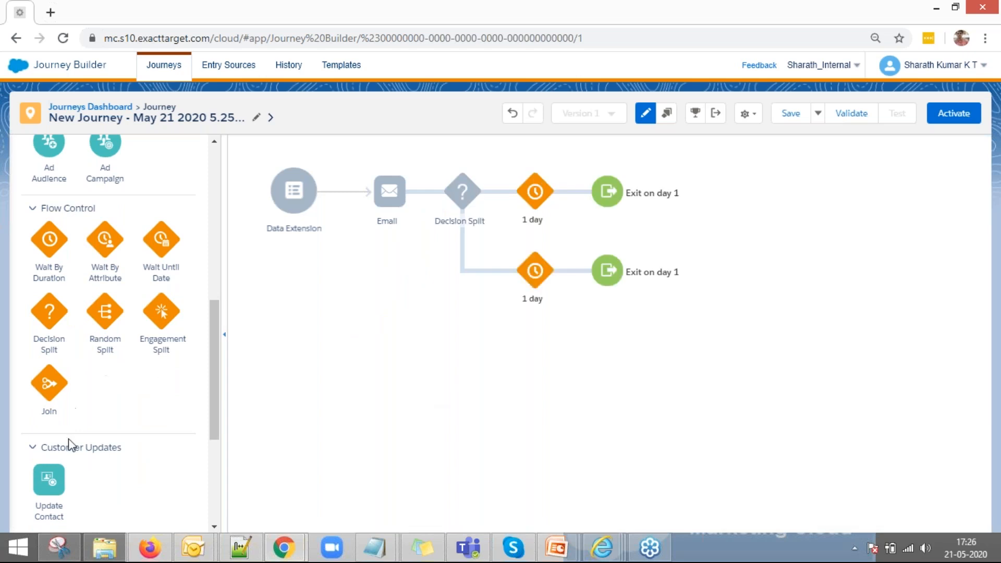
Step: Put Push Notifications on both split paths and a Decision Split after the lower one
{"action": "scroll", "coordinate": [75, 441], "scroll_direction": "down", "scroll_amount": 4}
{"action": "scroll", "coordinate": [81, 441], "scroll_direction": "up", "scroll_amount": 11}
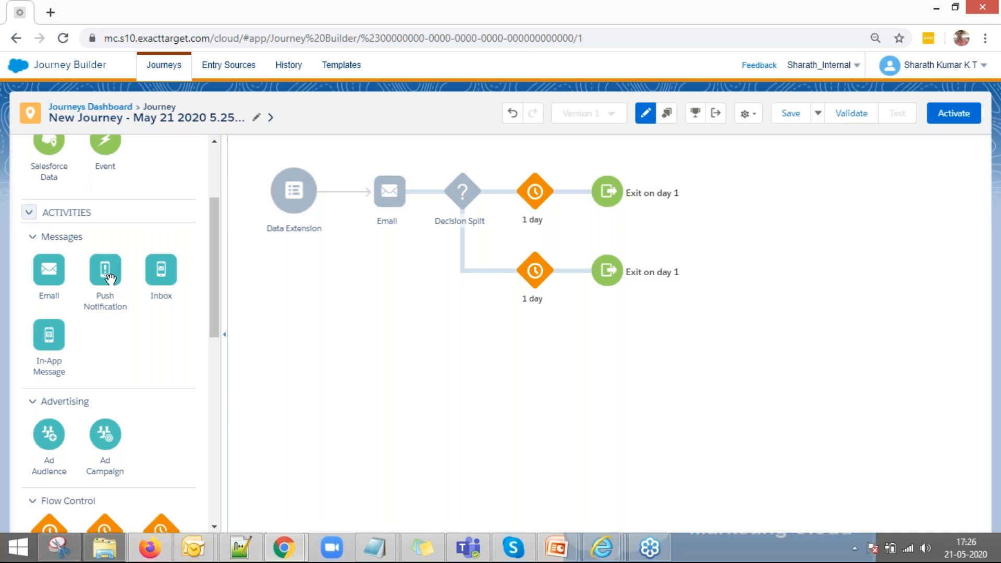
{"action": "left_click_drag", "start_coordinate": [111, 282], "coordinate": [500, 192]}
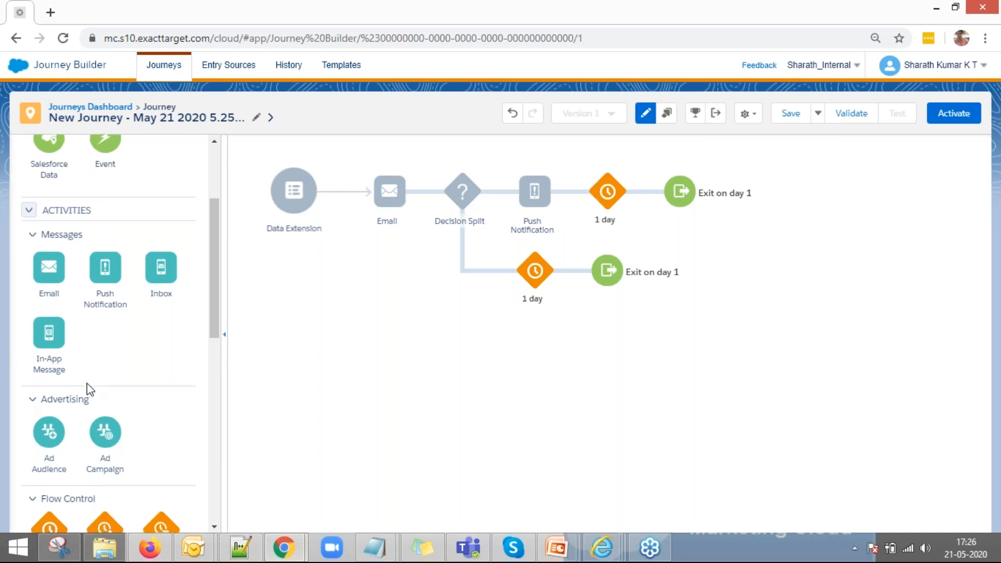
{"action": "scroll", "coordinate": [86, 381], "scroll_direction": "down", "scroll_amount": 1}
{"action": "left_click_drag", "start_coordinate": [105, 196], "coordinate": [510, 278]}
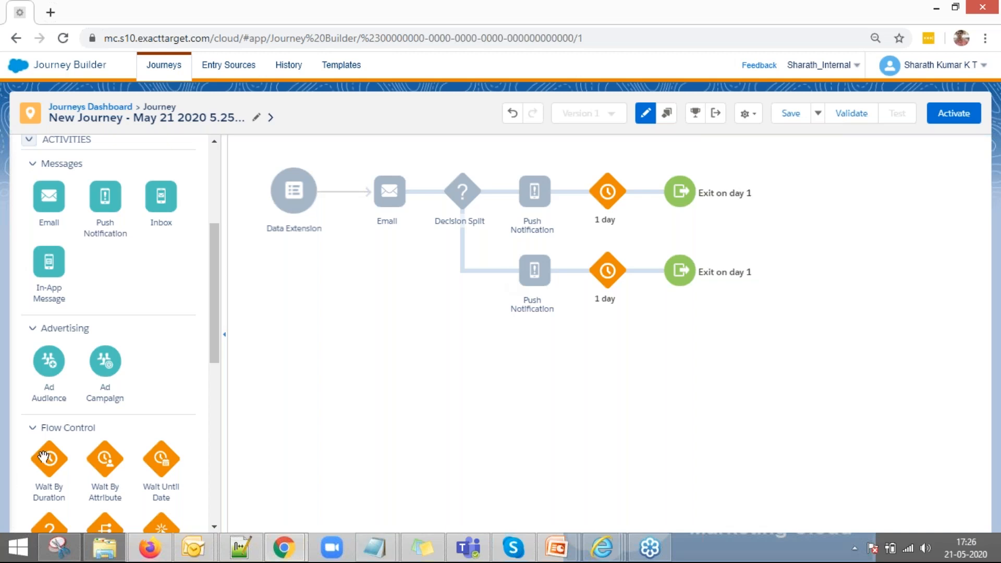
{"action": "scroll", "coordinate": [45, 458], "scroll_direction": "down", "scroll_amount": 1}
{"action": "left_click_drag", "start_coordinate": [50, 466], "coordinate": [581, 278]}
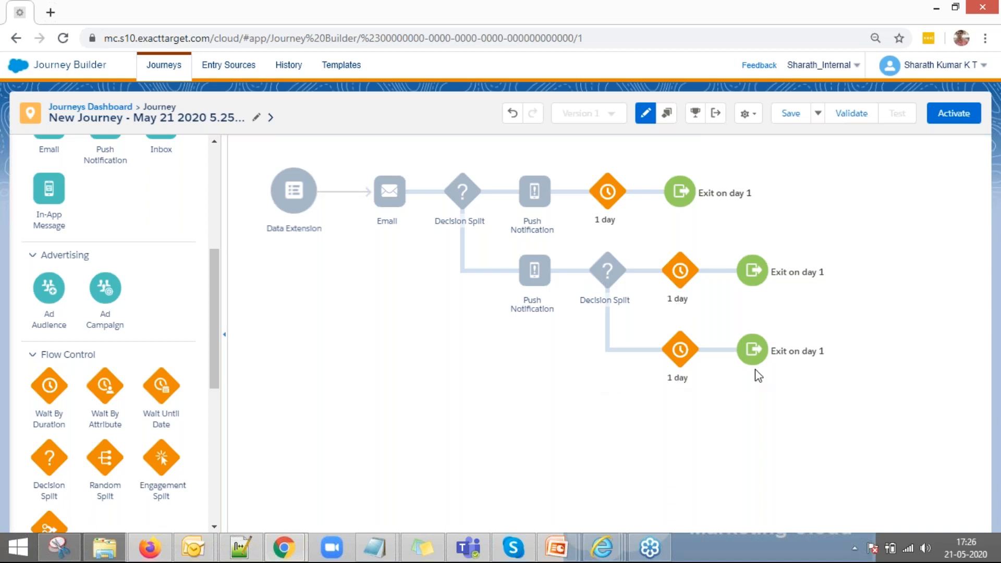
{"action": "scroll", "coordinate": [60, 438], "scroll_direction": "down", "scroll_amount": 5}
{"action": "scroll", "coordinate": [130, 313], "scroll_direction": "up", "scroll_amount": 3}
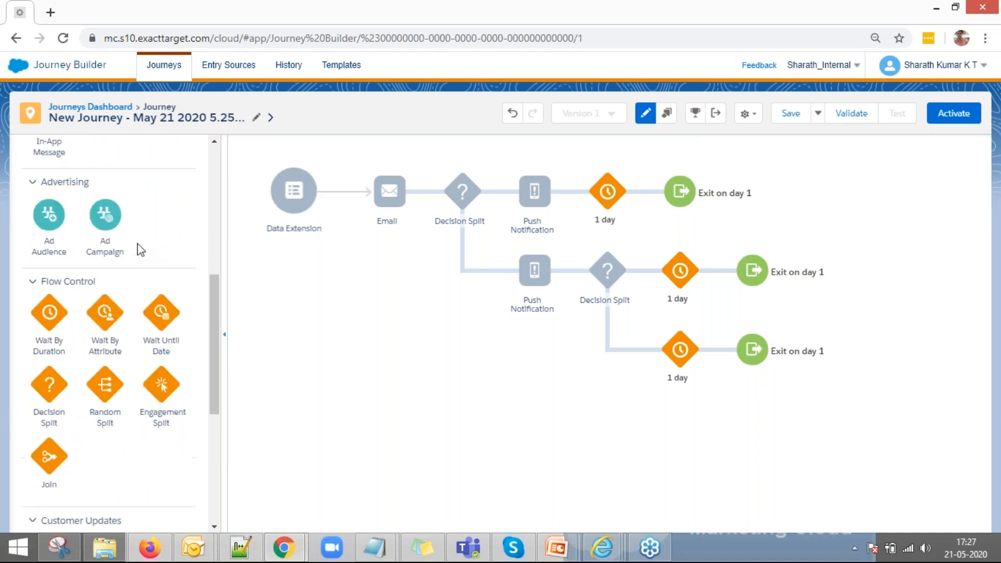
Step: Add Ad Audience on the remainder path and Ad Campaign before the bottom wait, opening its setup
{"action": "left_click_drag", "start_coordinate": [49, 219], "coordinate": [652, 345]}
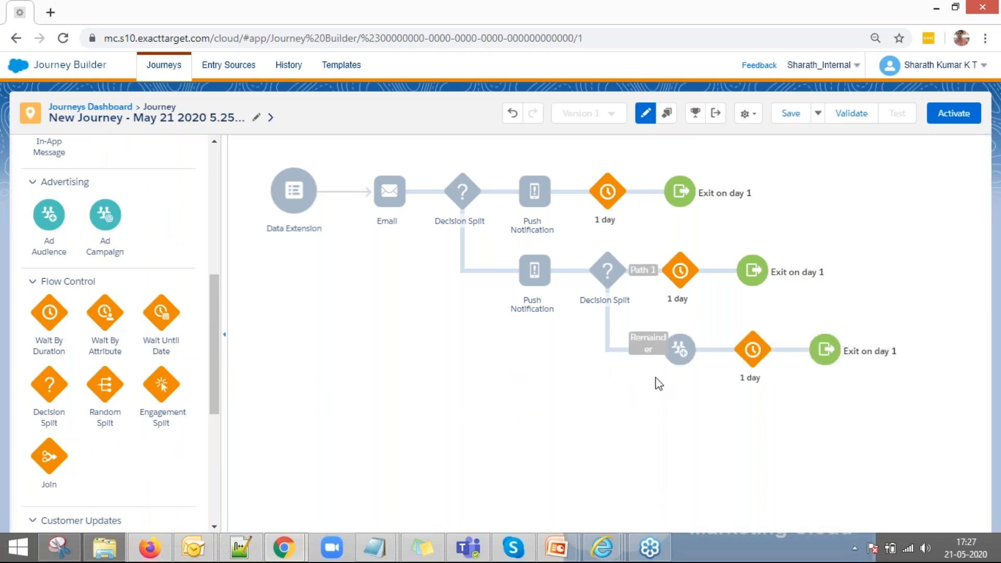
{"action": "mouse_move", "coordinate": [681, 359]}
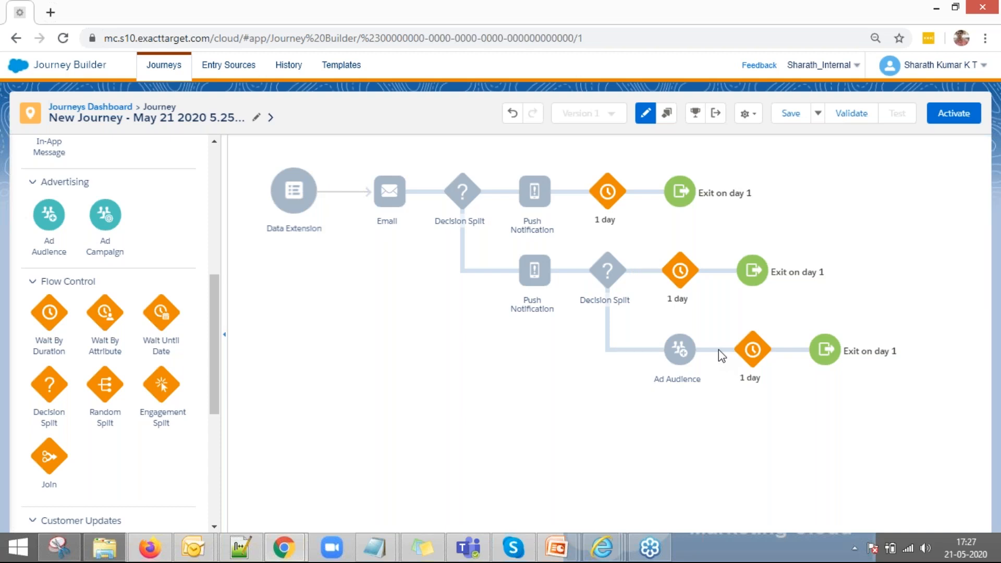
{"action": "left_click_drag", "start_coordinate": [121, 249], "coordinate": [738, 364]}
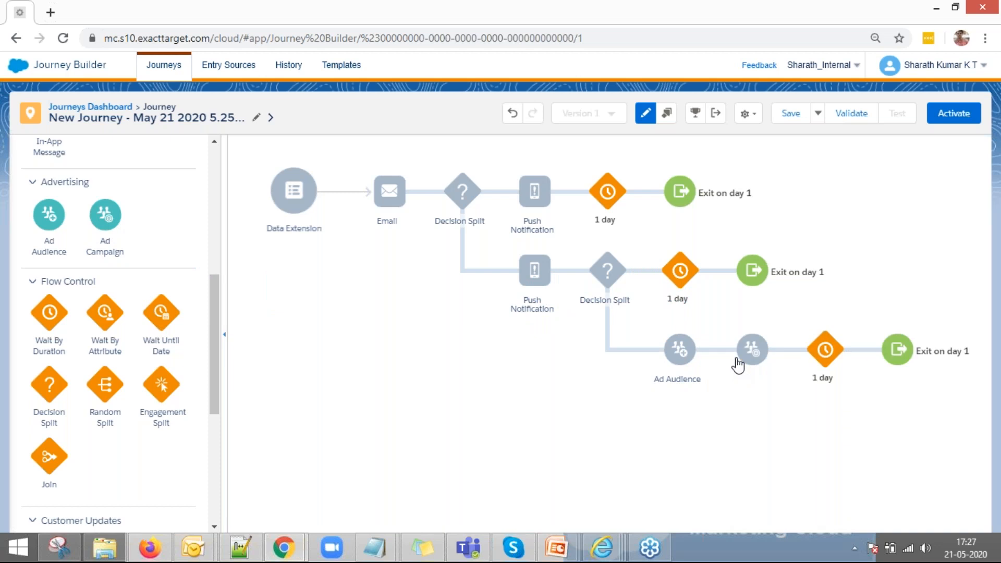
{"action": "left_click", "coordinate": [751, 360]}
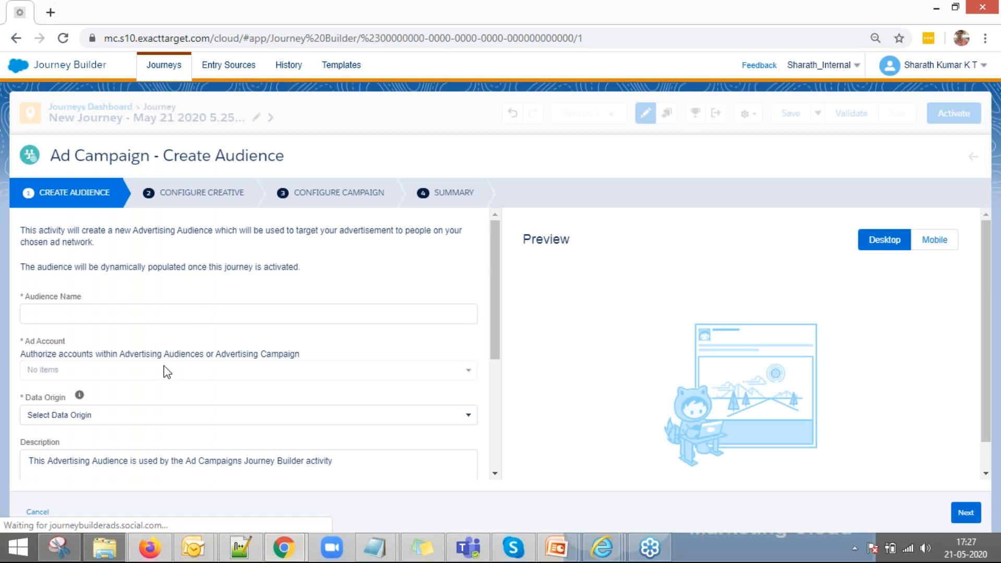
Step: Enter a test audience name and set Data Origin to User provided only
{"action": "scroll", "coordinate": [164, 368], "scroll_direction": "down", "scroll_amount": 5}
{"action": "scroll", "coordinate": [141, 344], "scroll_direction": "up", "scroll_amount": 5}
{"action": "left_click", "coordinate": [83, 314]}
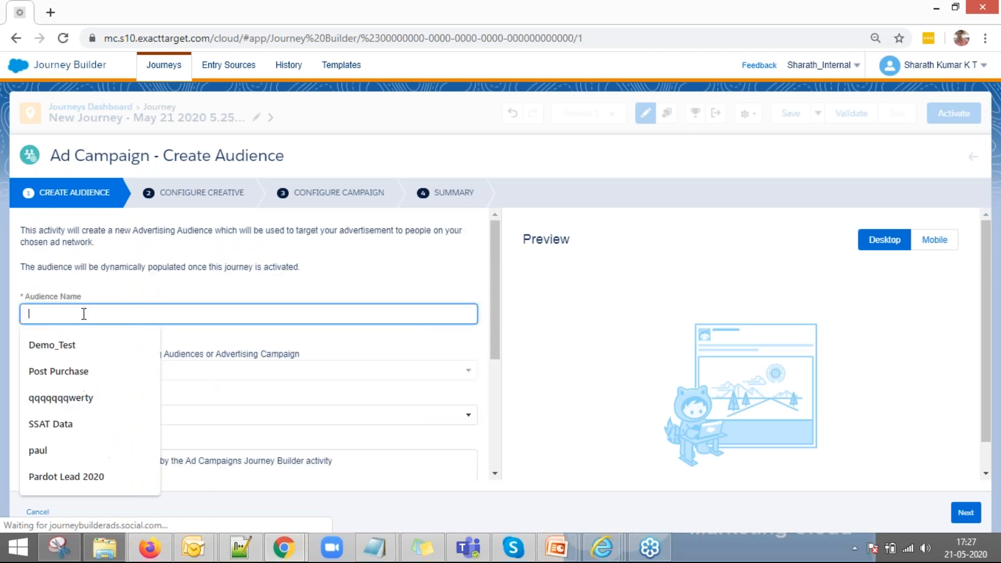
{"action": "type", "text": "Test"}
{"action": "key", "text": "BackSpace"}
{"action": "key", "text": "BackSpace"}
{"action": "key", "text": "BackSpace"}
{"action": "type", "text": "est"}
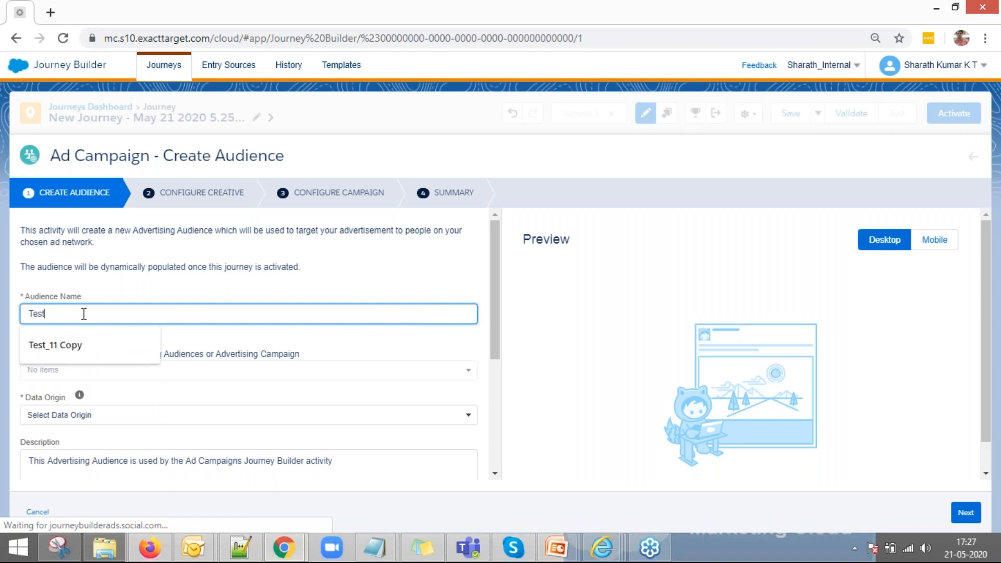
{"action": "type", "text": "123"}
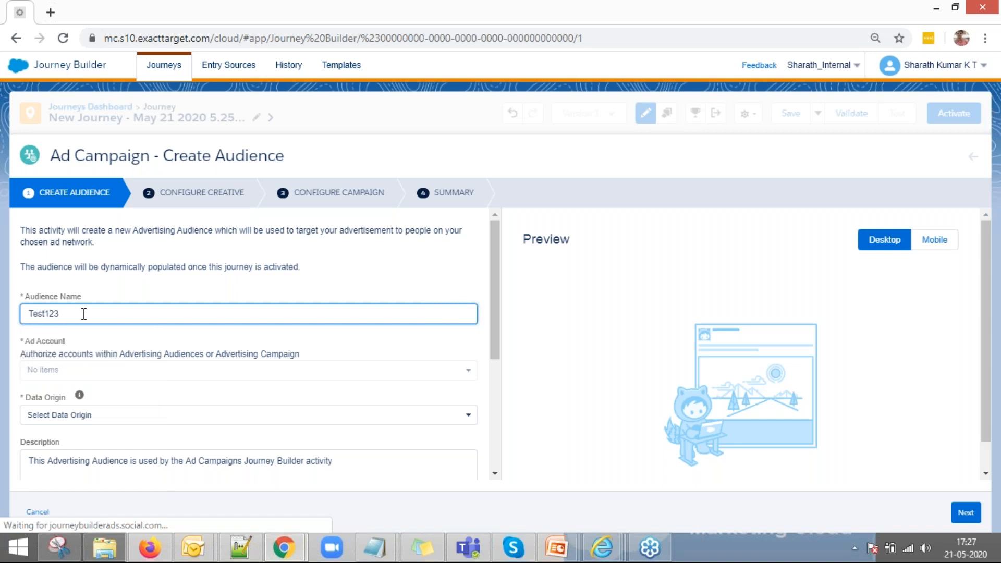
{"action": "left_click", "coordinate": [196, 372]}
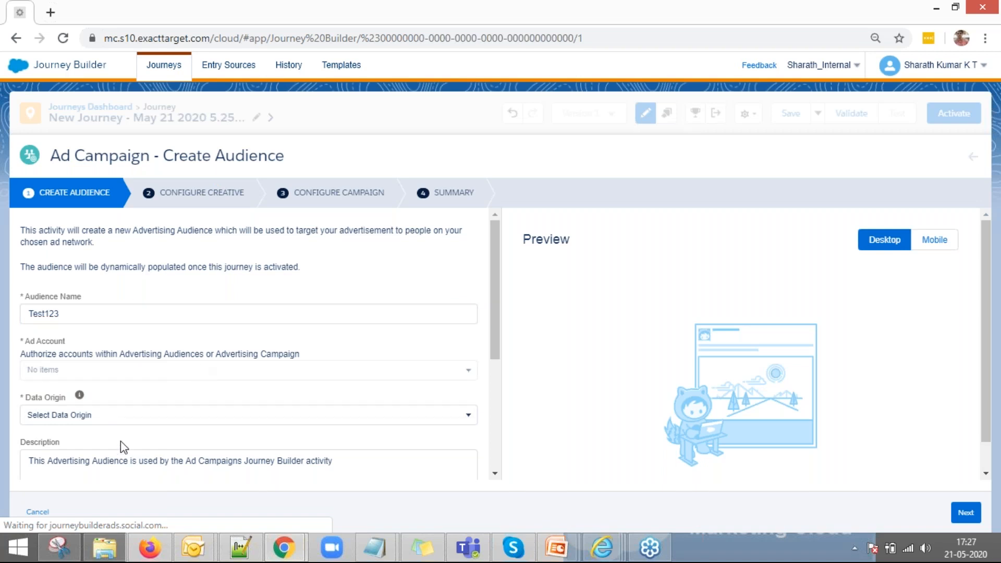
{"action": "left_click", "coordinate": [117, 419]}
{"action": "left_click", "coordinate": [116, 347]}
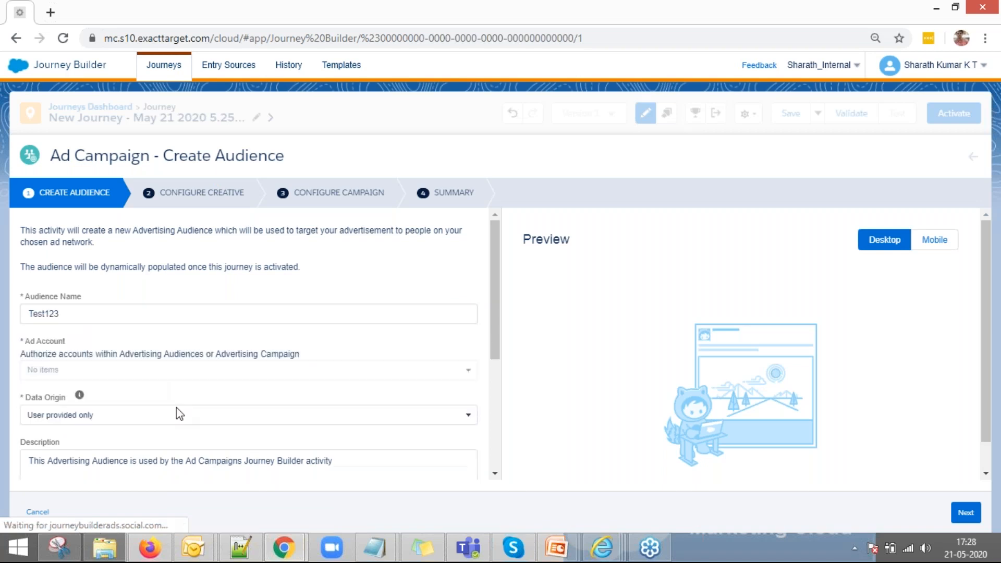
Step: Re-enter the cleared audience name and review the rest of the form
{"action": "scroll", "coordinate": [167, 402], "scroll_direction": "down", "scroll_amount": 2}
{"action": "scroll", "coordinate": [128, 466], "scroll_direction": "down", "scroll_amount": 3}
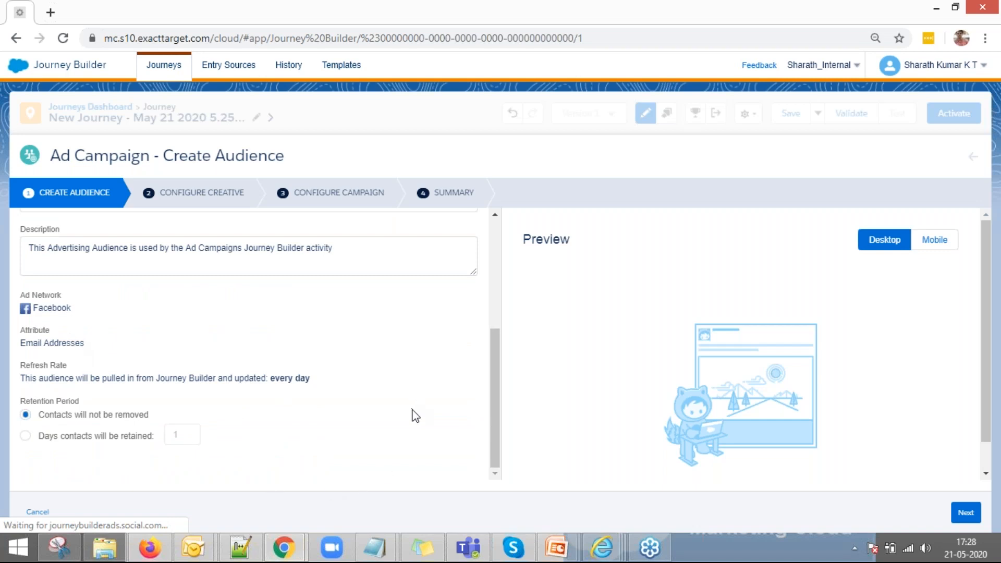
{"action": "scroll", "coordinate": [414, 413], "scroll_direction": "up", "scroll_amount": 5}
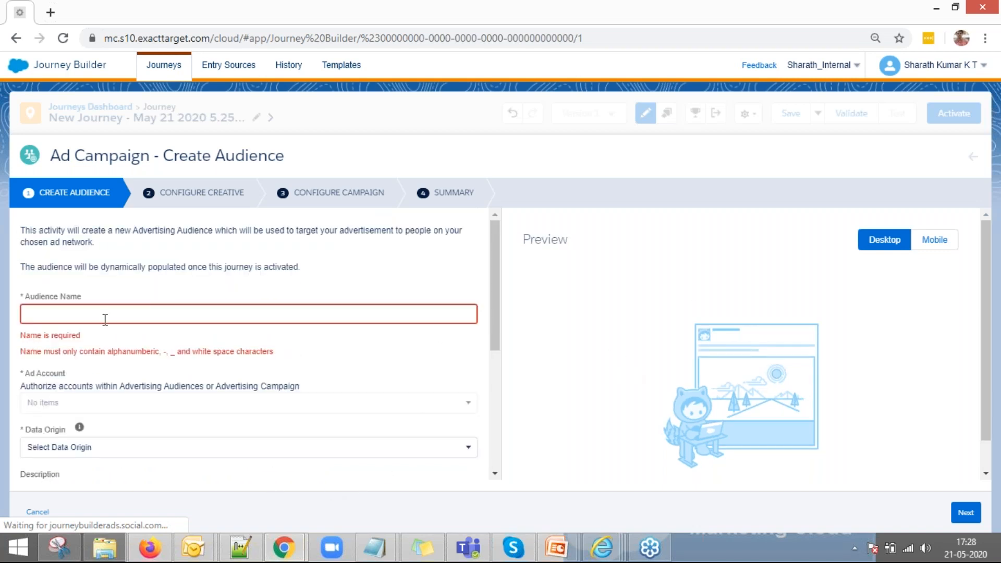
{"action": "left_click", "coordinate": [104, 318]}
{"action": "type", "text": "test"}
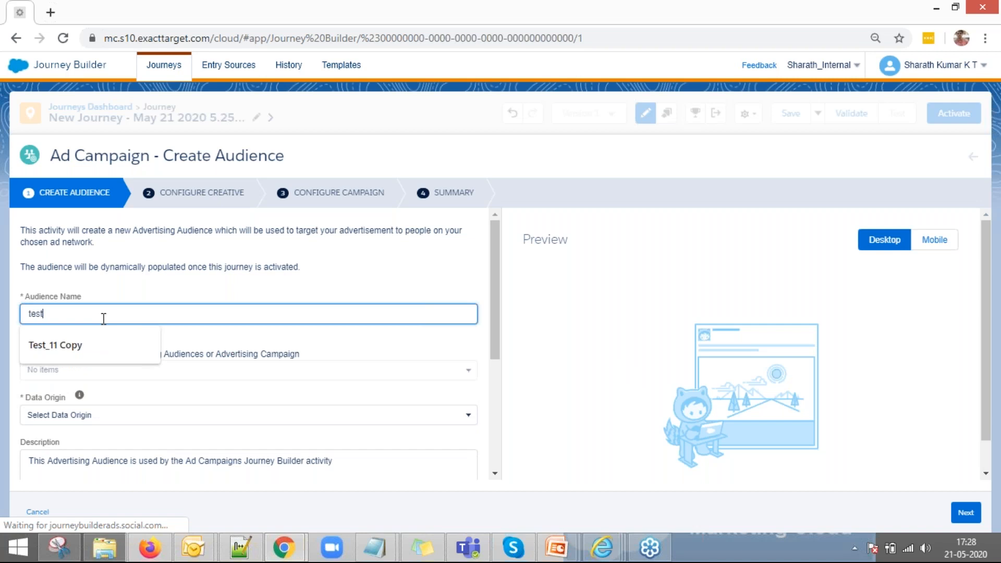
{"action": "left_click", "coordinate": [311, 442]}
{"action": "scroll", "coordinate": [381, 449], "scroll_direction": "down", "scroll_amount": 5}
{"action": "scroll", "coordinate": [430, 409], "scroll_direction": "up", "scroll_amount": 1}
{"action": "scroll", "coordinate": [432, 422], "scroll_direction": "up", "scroll_amount": 5}
{"action": "scroll", "coordinate": [417, 424], "scroll_direction": "down", "scroll_amount": 5}
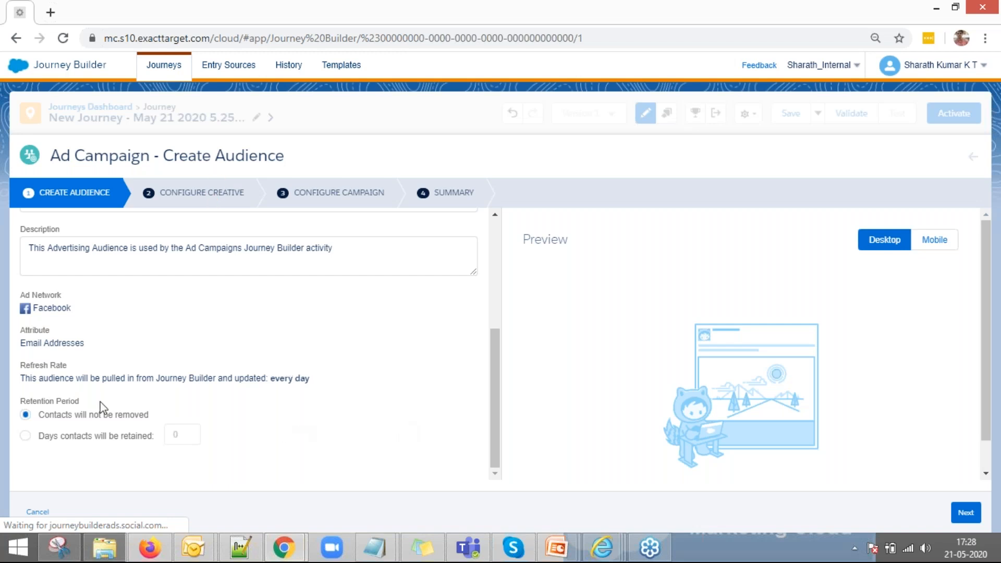
{"action": "scroll", "coordinate": [103, 409], "scroll_direction": "up", "scroll_amount": 4}
{"action": "scroll", "coordinate": [74, 443], "scroll_direction": "down", "scroll_amount": 1}
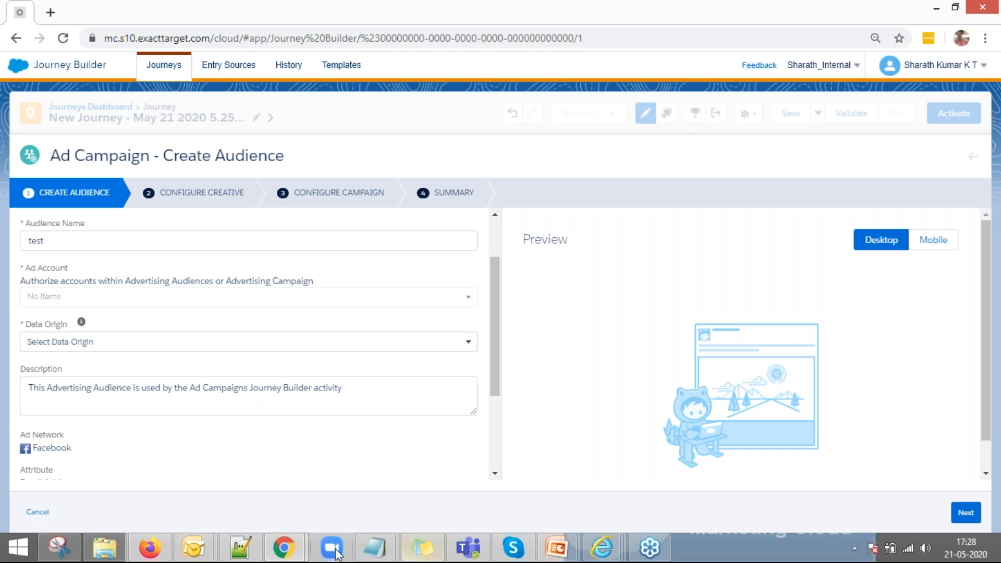
Step: Preview the ad in Mobile layout and try advancing to the creative step
{"action": "mouse_move", "coordinate": [284, 548]}
{"action": "left_click", "coordinate": [319, 460]}
{"action": "left_click", "coordinate": [934, 241]}
{"action": "scroll", "coordinate": [955, 288], "scroll_direction": "down", "scroll_amount": 1}
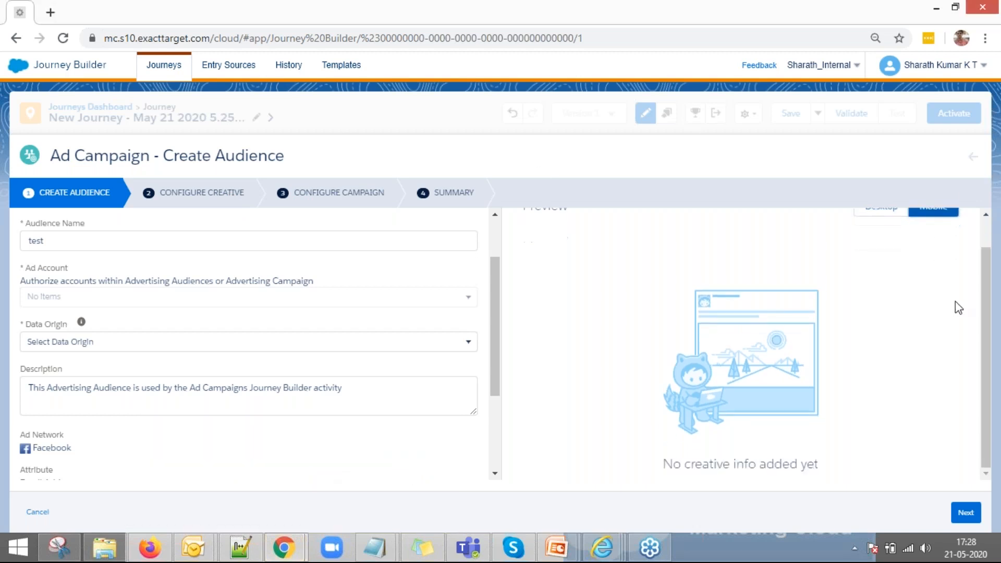
{"action": "left_click", "coordinate": [965, 514]}
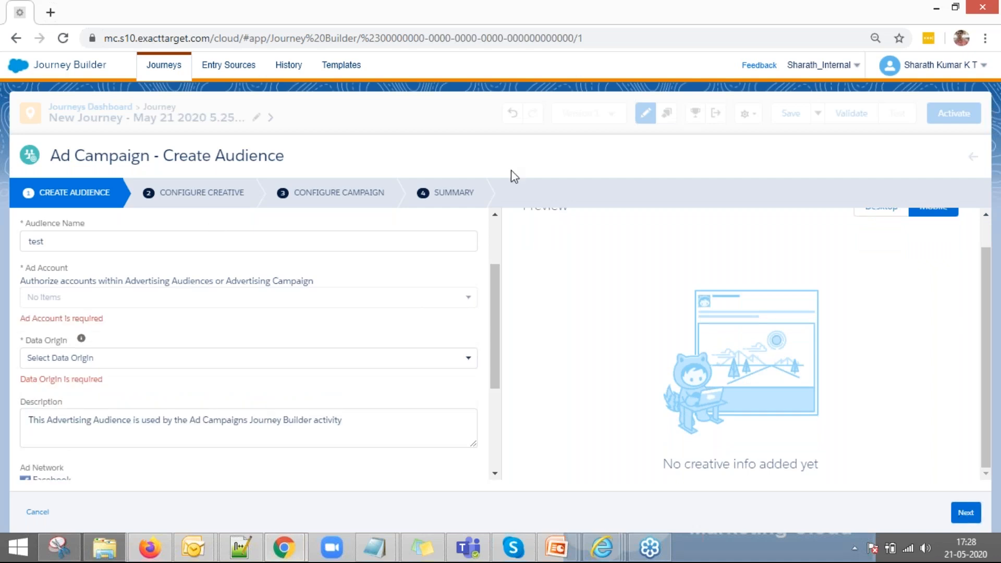
Step: Abandon the audience form, return to Journeys, and bring up the Use Cases slide show
{"action": "left_click", "coordinate": [16, 38]}
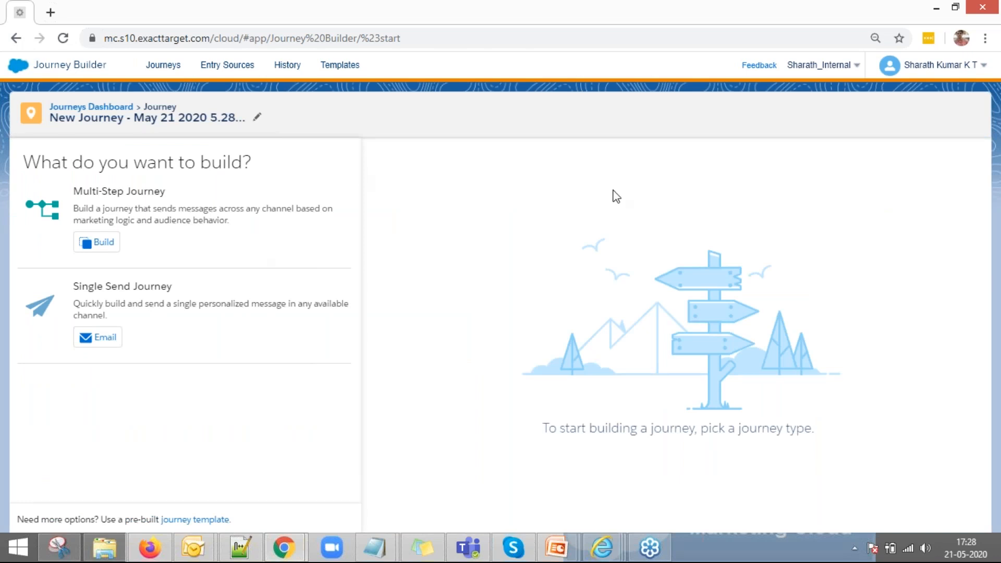
{"action": "left_click", "coordinate": [163, 65]}
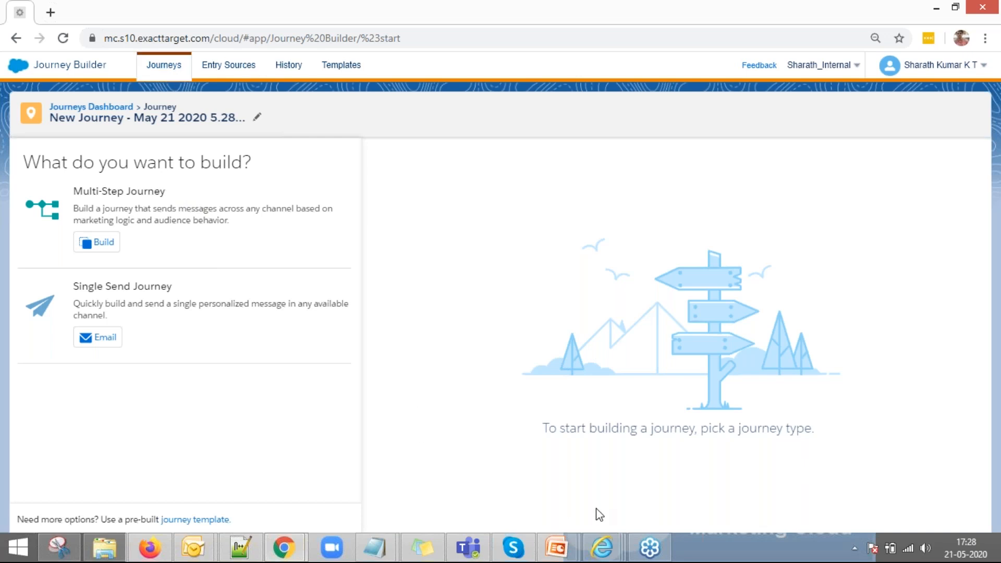
{"action": "mouse_move", "coordinate": [556, 547]}
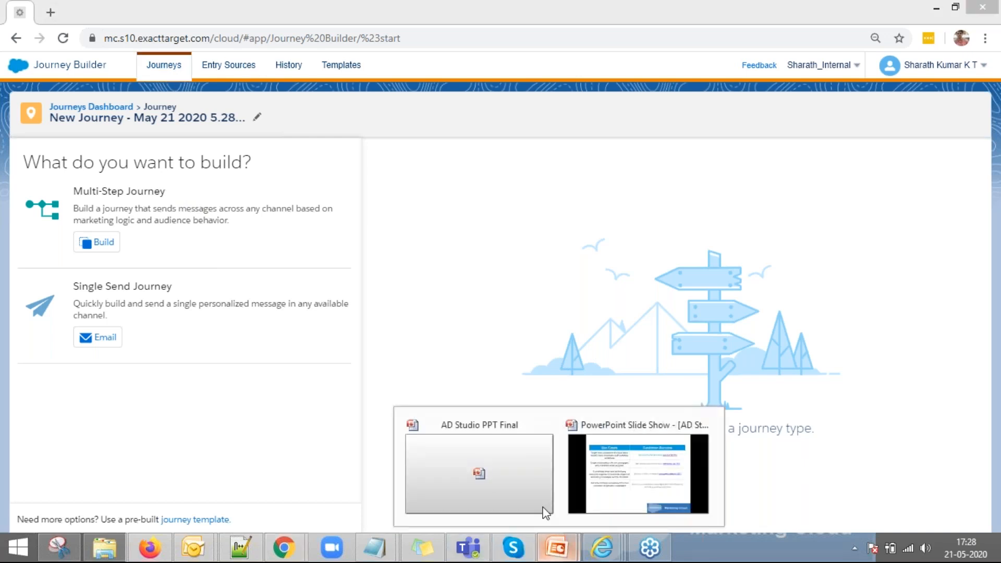
{"action": "left_click", "coordinate": [606, 472]}
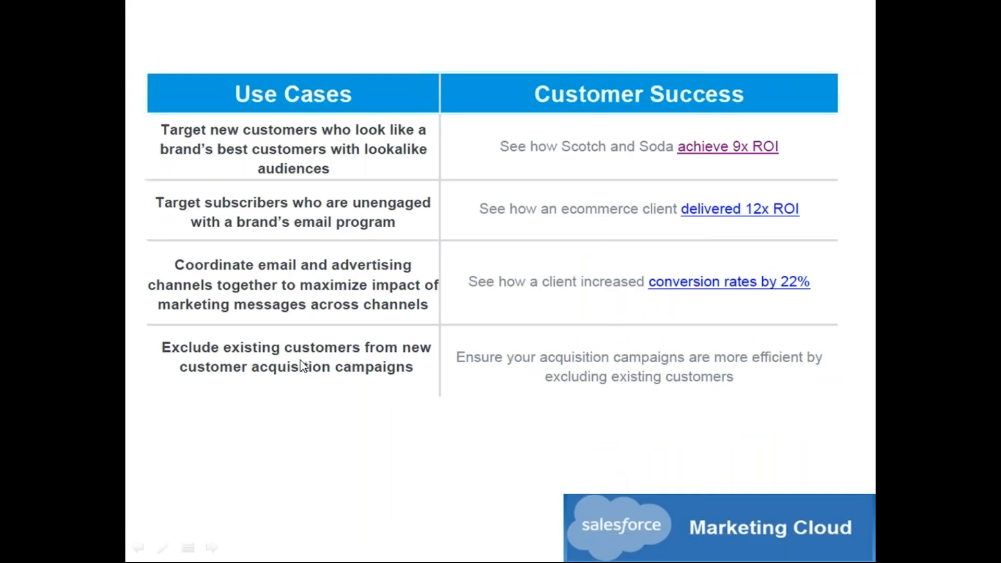